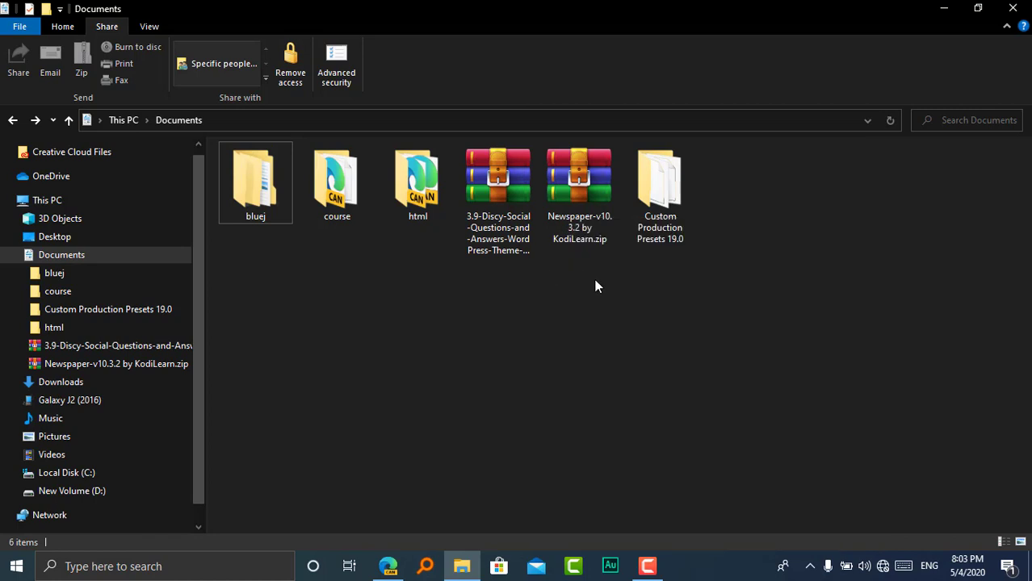
drag(590, 222, 582, 206)
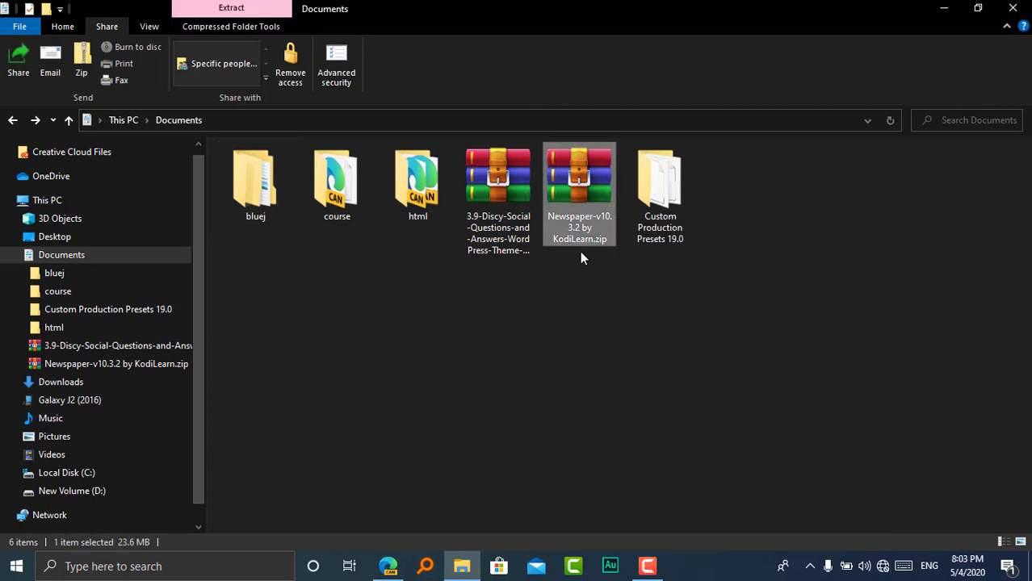
drag(588, 254, 588, 214)
mouse_move(569, 287)
mouse_down()
mouse_move(590, 202)
mouse_move(576, 278)
mouse_up()
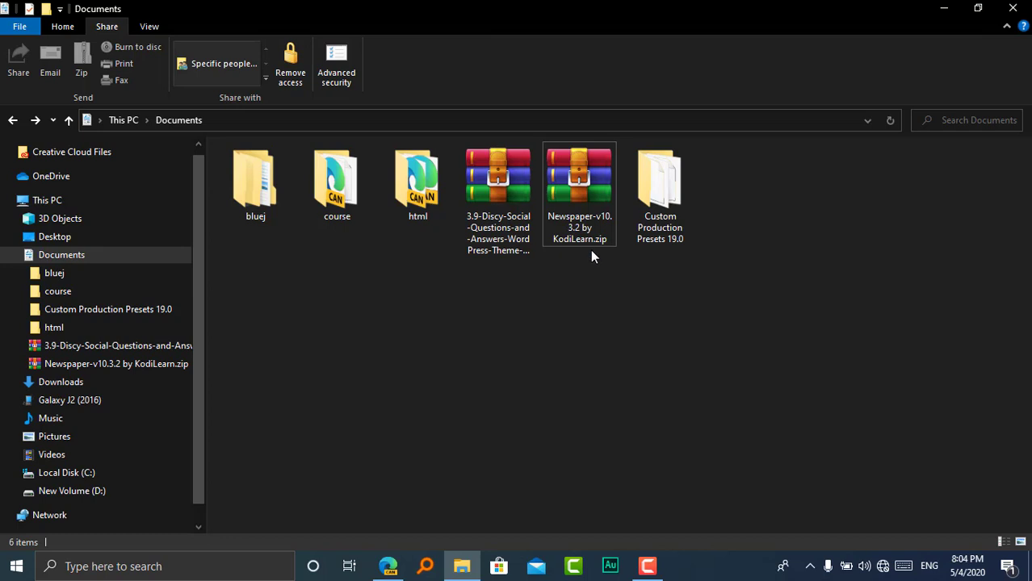
click(595, 232)
click(602, 256)
click(591, 234)
click(589, 261)
Extract the Newspaper-v10.3.2 by KodiLearn.zip archive in Documents into a folder of the same name.
click(570, 199)
right_click(570, 200)
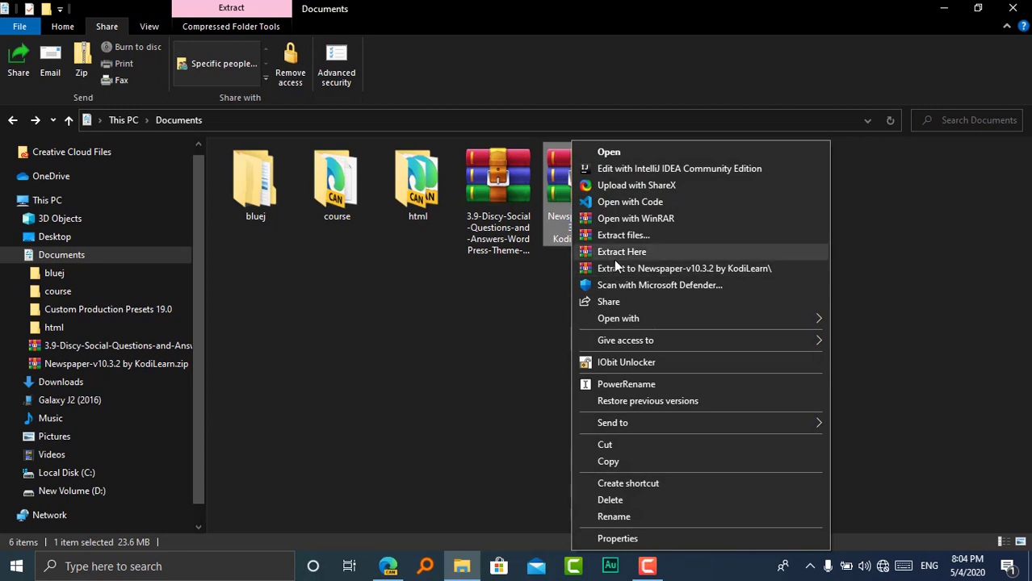
click(671, 271)
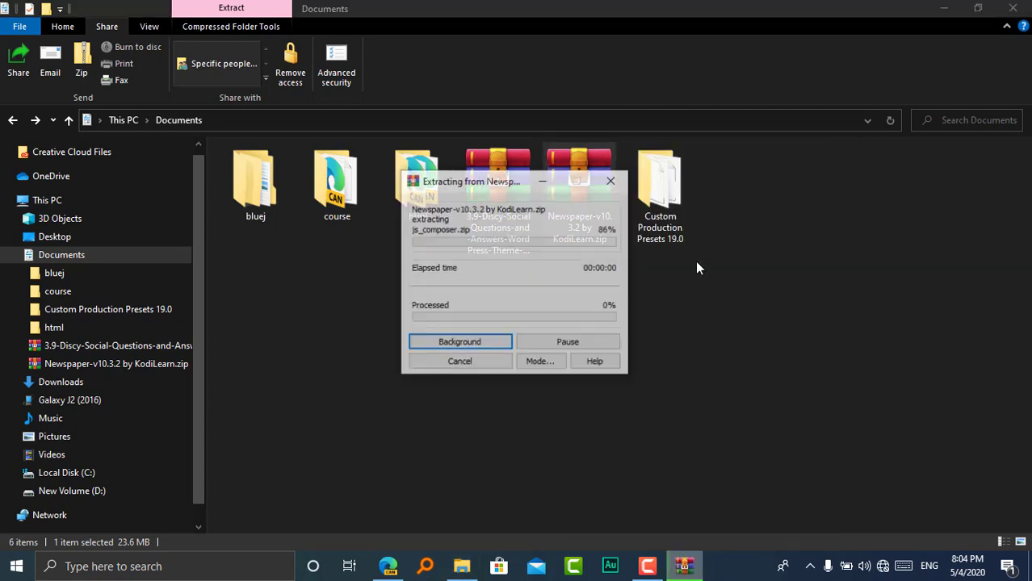
Open the extracted Newspaper-v10.3.2 by KodiLearn folder down to its inner folder and inspect the theme files inside Newspaper.zip.
double_click(725, 213)
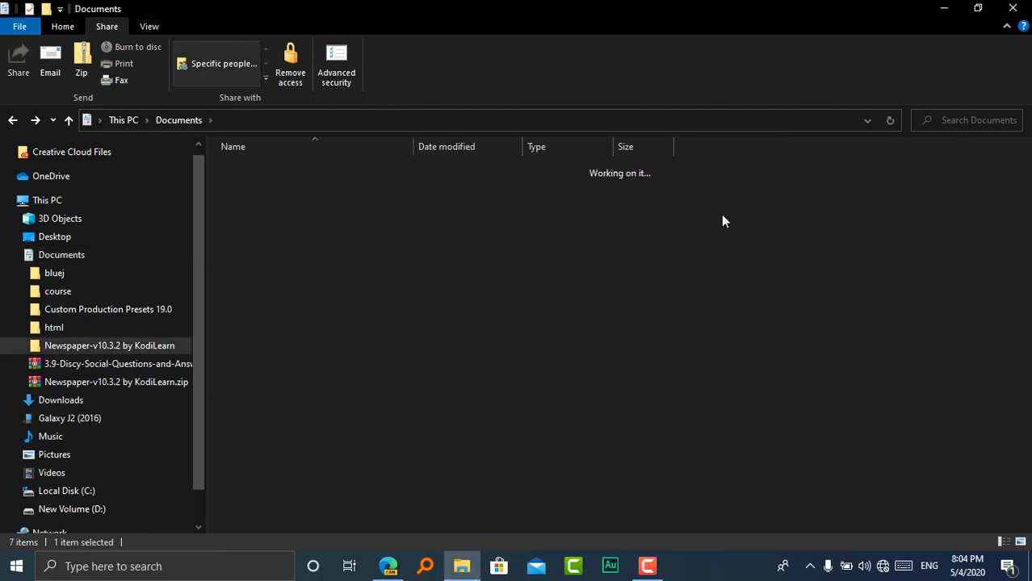
double_click(293, 168)
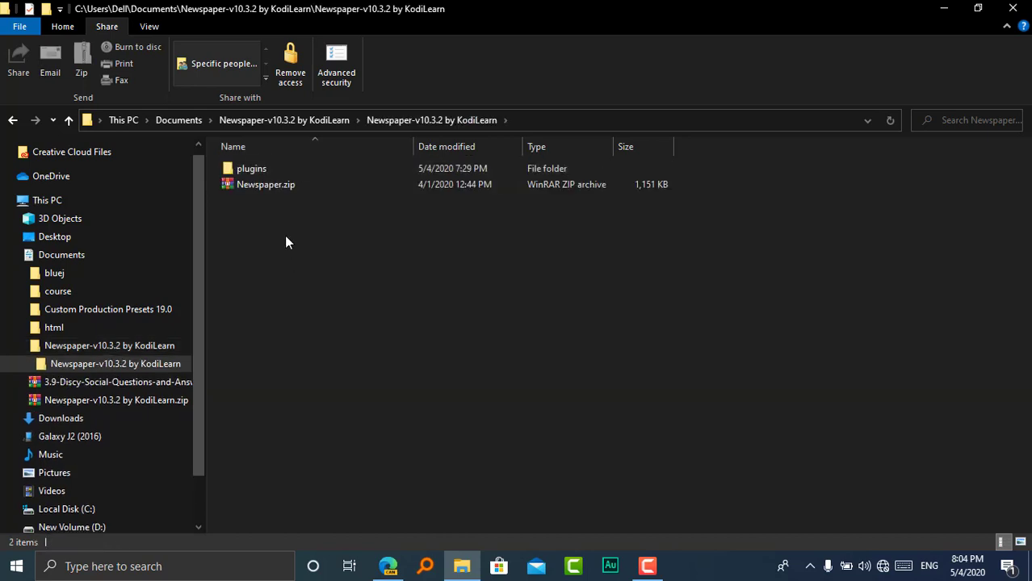
double_click(280, 183)
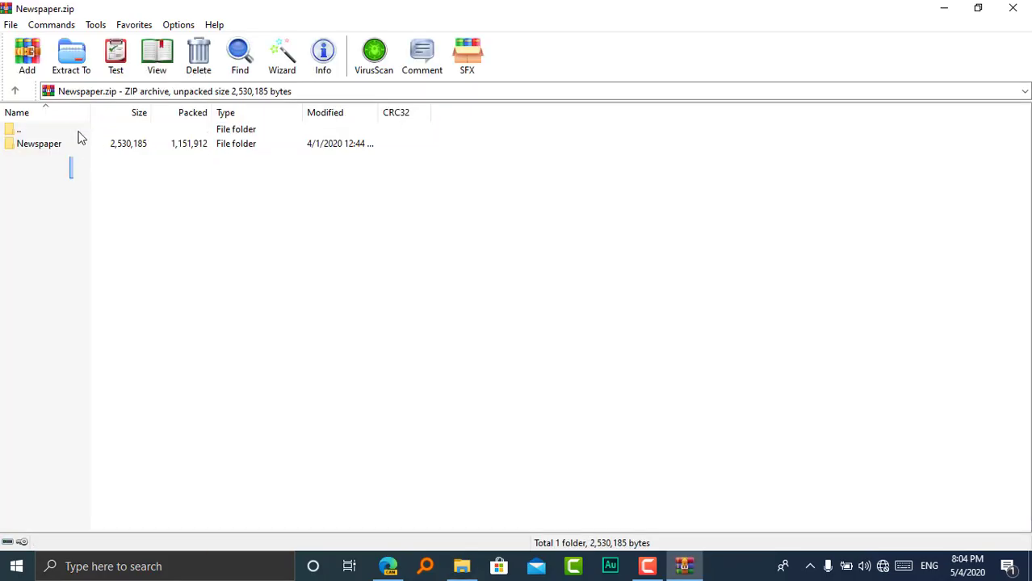
double_click(81, 144)
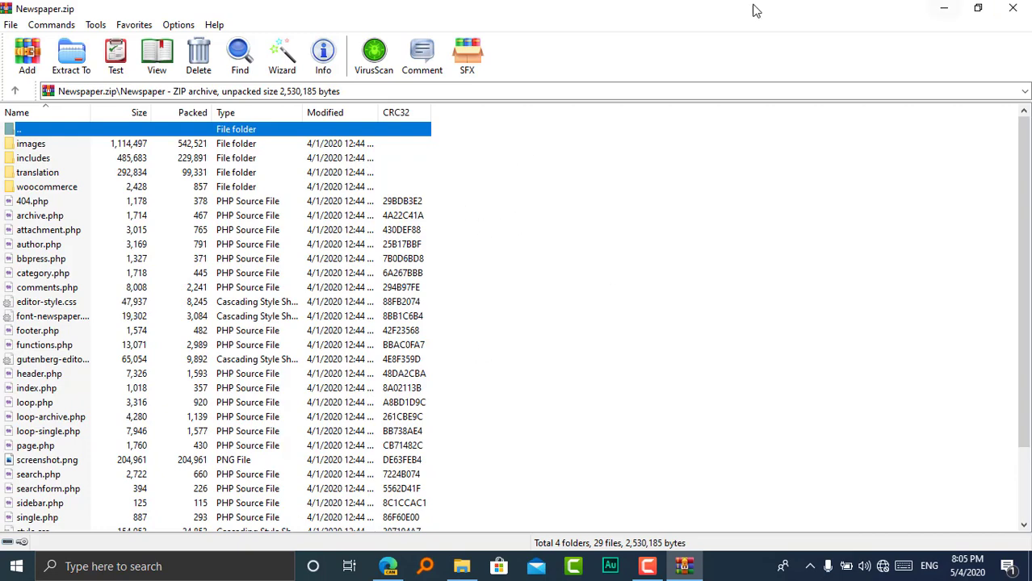
click(1012, 8)
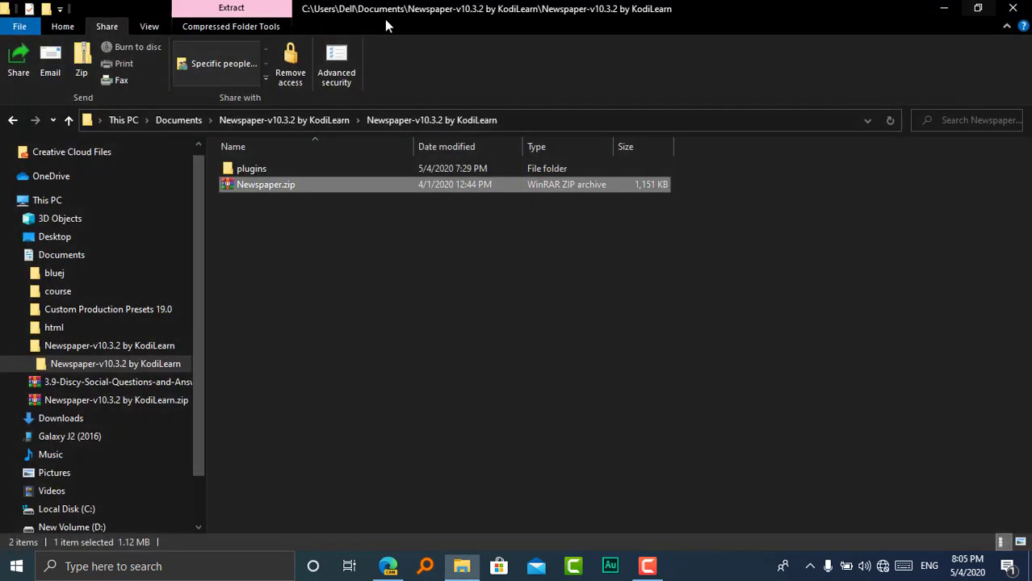
Look through the plugin archives in the theme package's plugins folder, including td-composer.zip and td-standard-pack.zip, and return to the parent folder.
double_click(279, 167)
drag(287, 304, 288, 146)
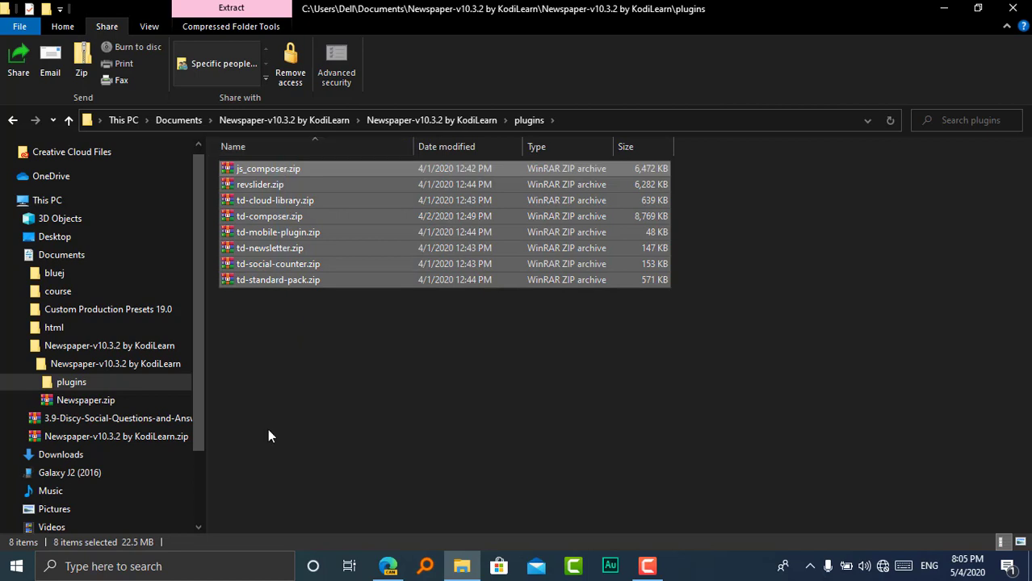
click(269, 436)
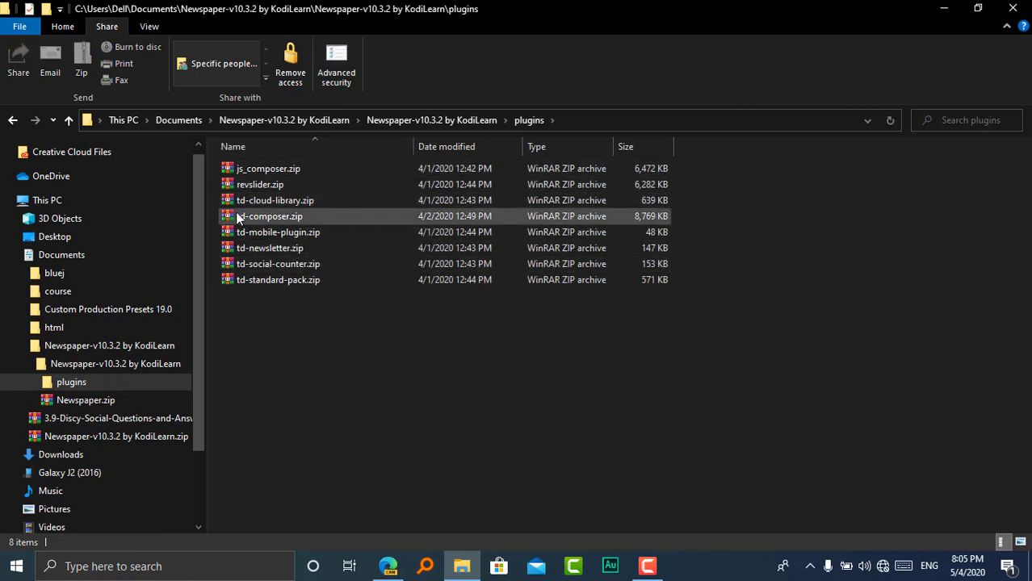
click(270, 219)
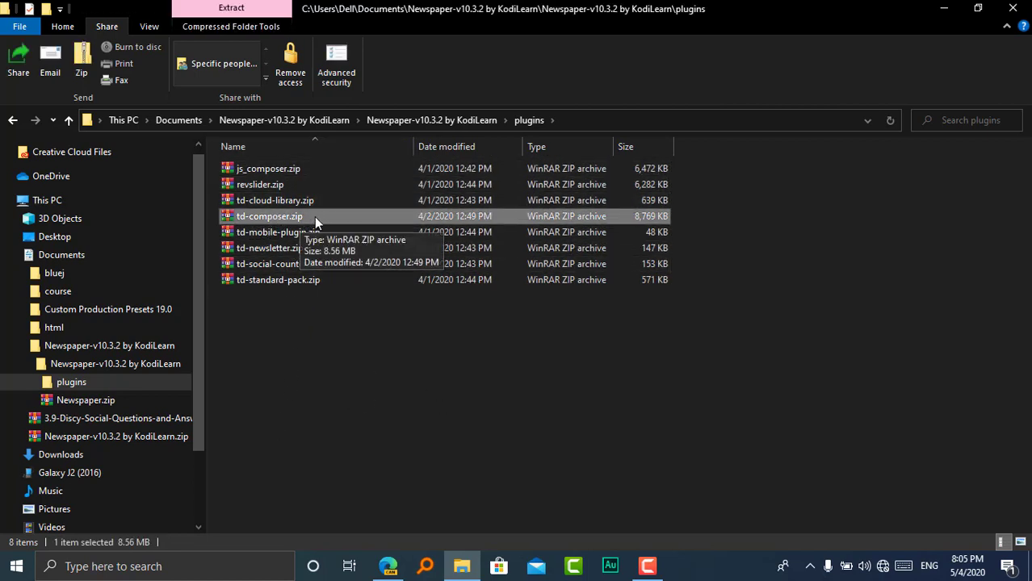
drag(295, 301, 261, 292)
click(292, 268)
click(261, 285)
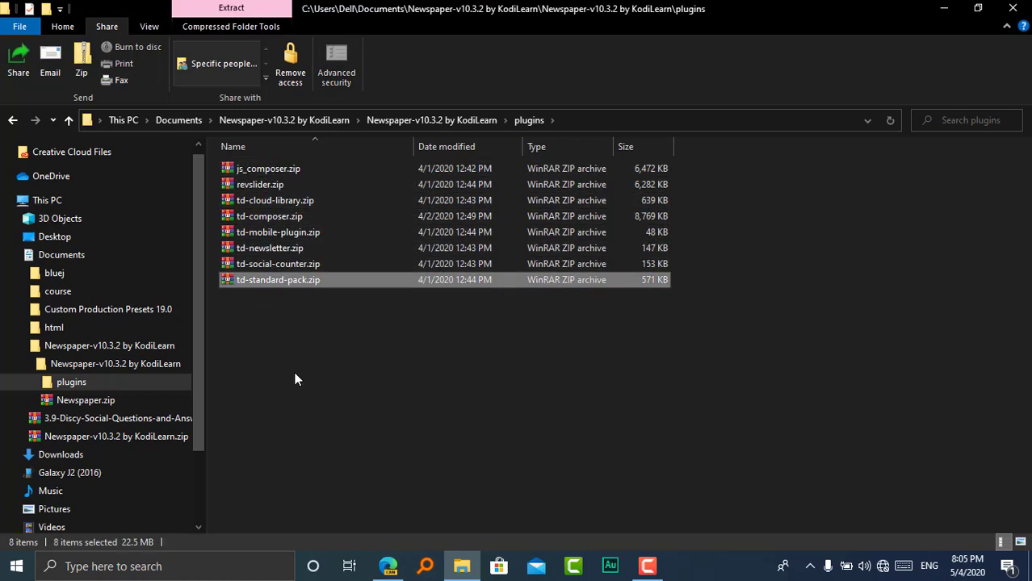
click(293, 372)
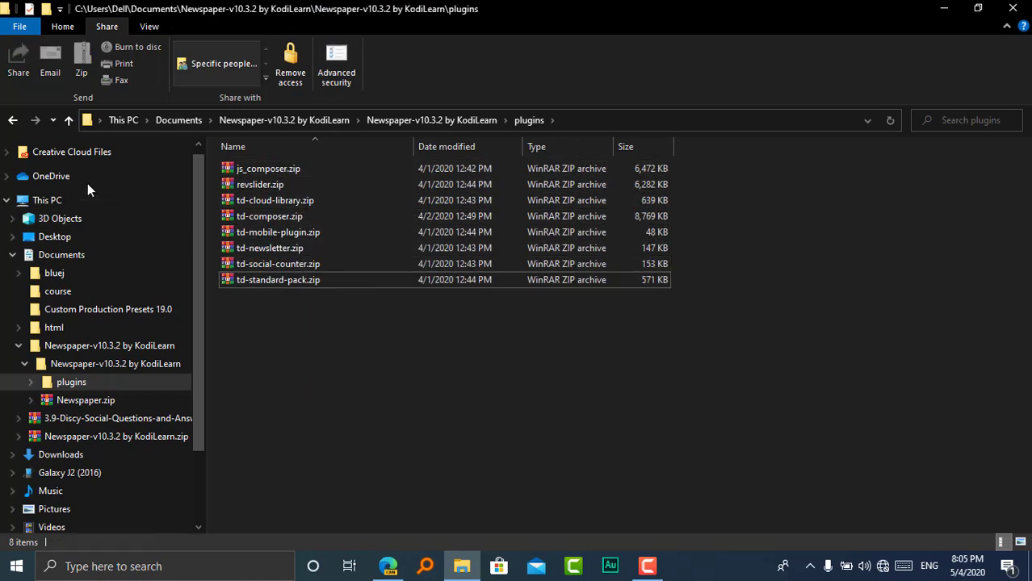
click(14, 121)
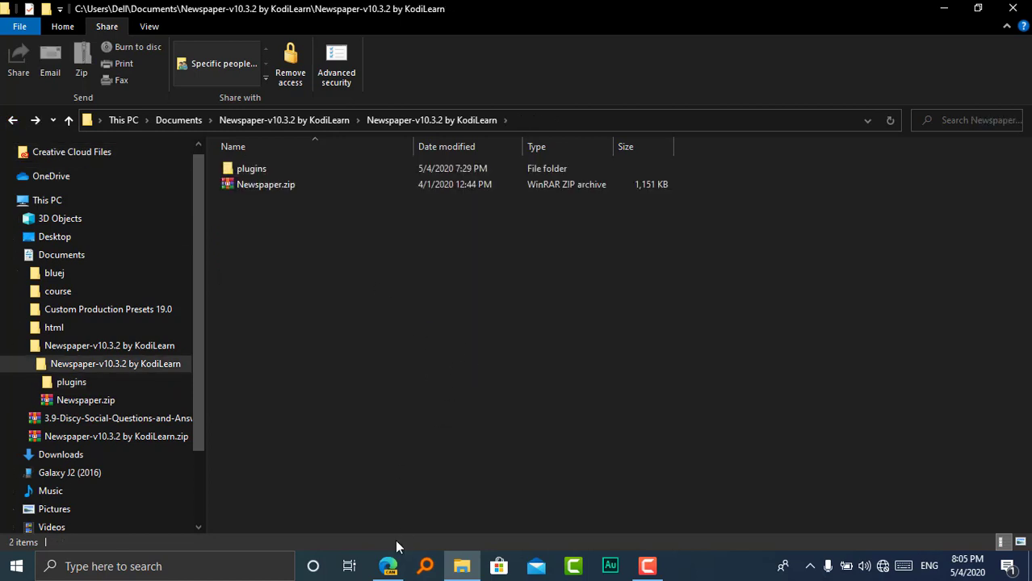
Switch to the Edge browser and look over the WordPress blog's front page with its current theme.
click(387, 566)
scroll(391, 323, down, 10)
scroll(308, 404, up, 10)
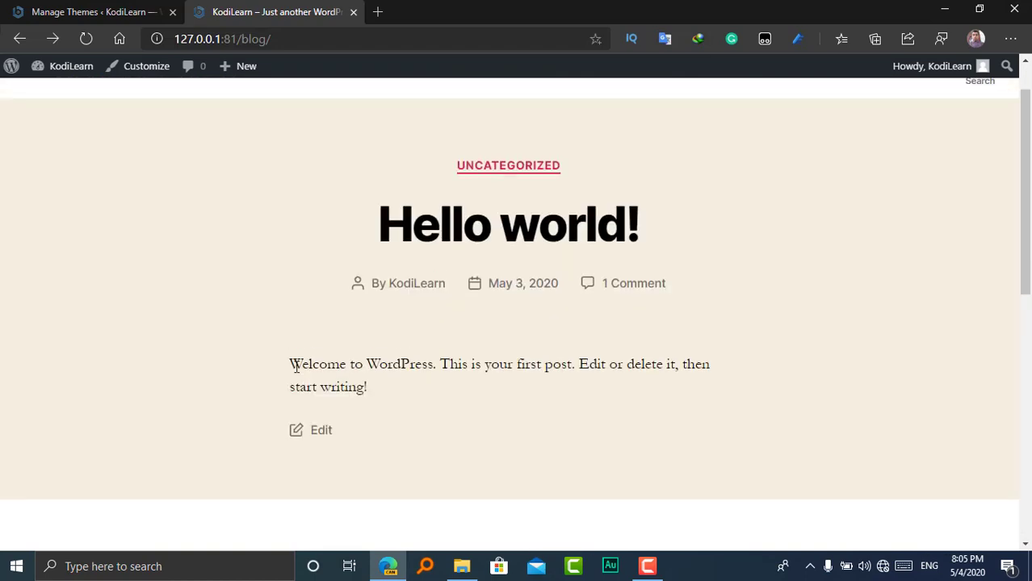
scroll(158, 193, up, 1)
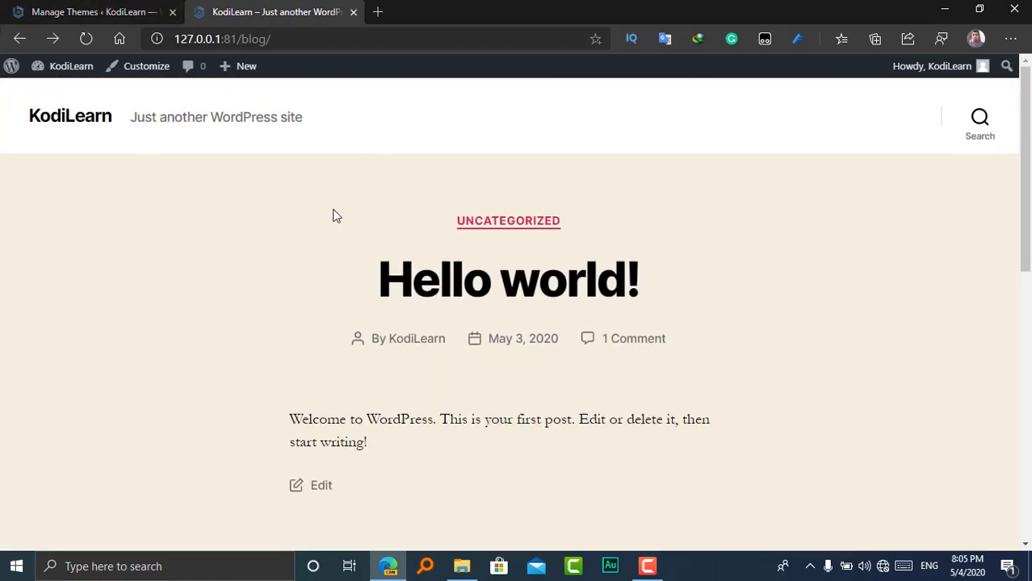
Open the form for uploading a new theme in the WordPress admin.
click(98, 10)
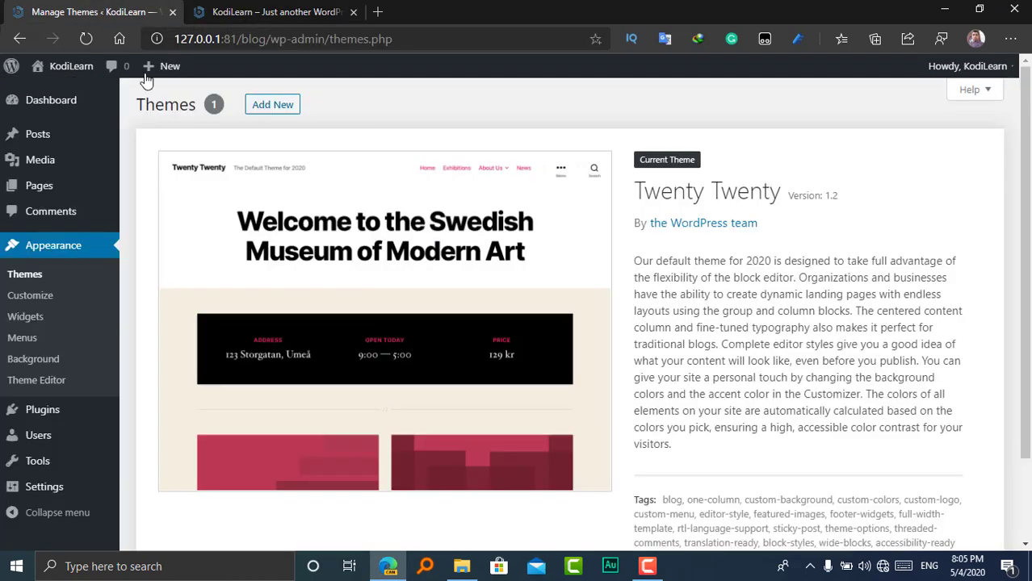
click(289, 105)
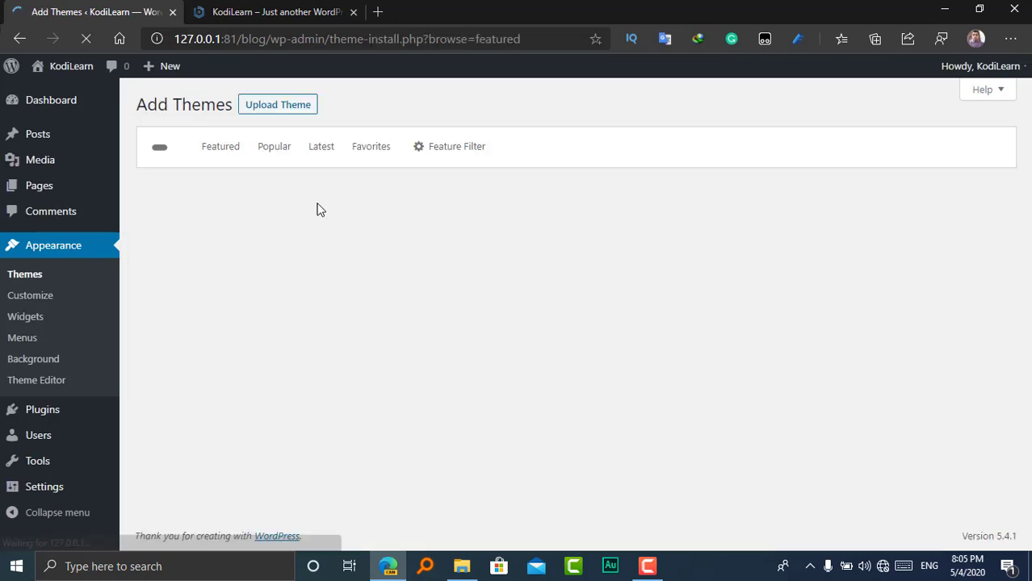
click(284, 105)
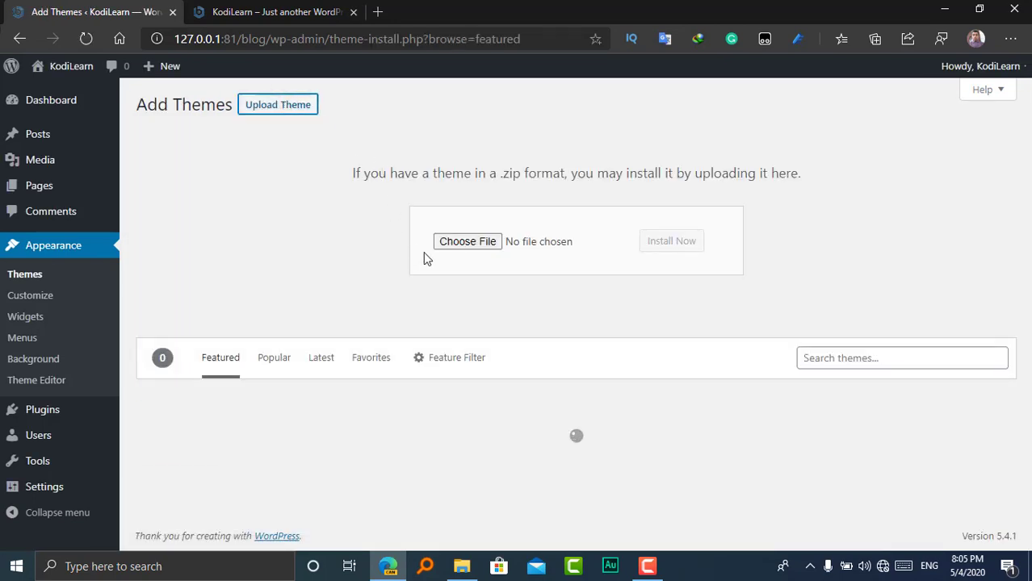
Upload Newspaper.zip from the extracted Newspaper-v10.3.2 by KodiLearn folder in Documents, and install and activate it as the site theme.
click(461, 242)
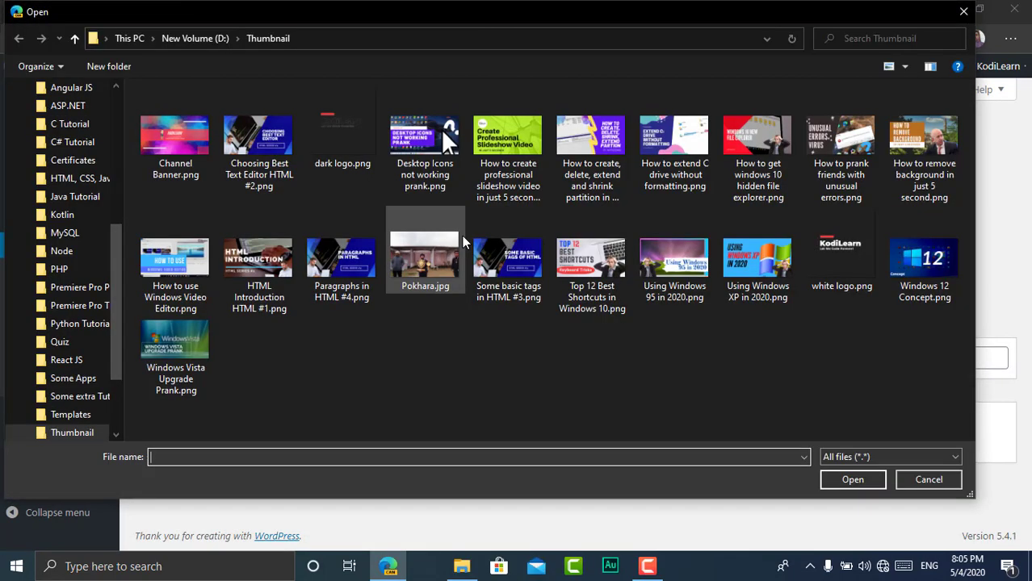
drag(115, 282, 115, 145)
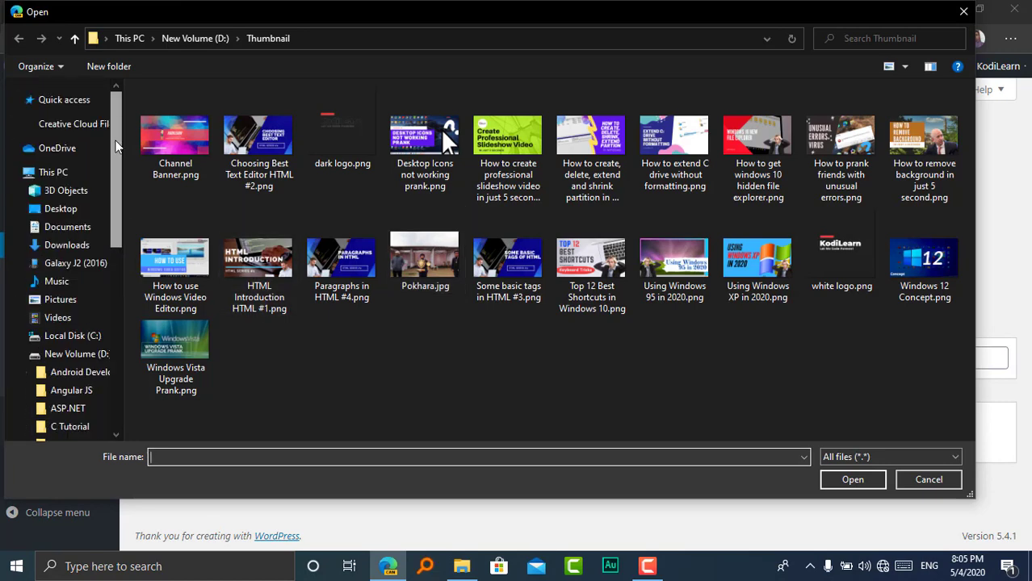
click(67, 227)
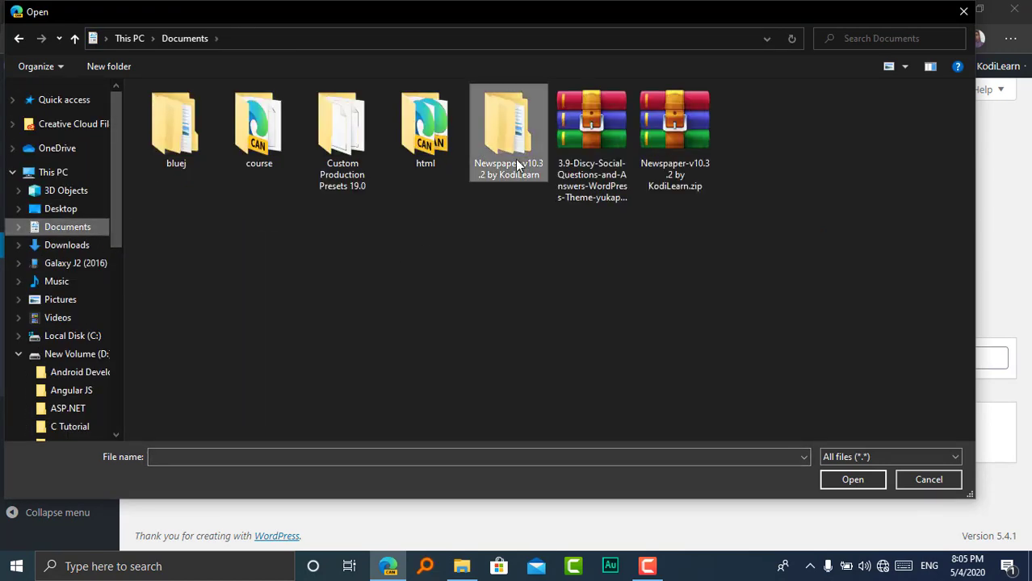
double_click(516, 166)
double_click(167, 107)
click(173, 127)
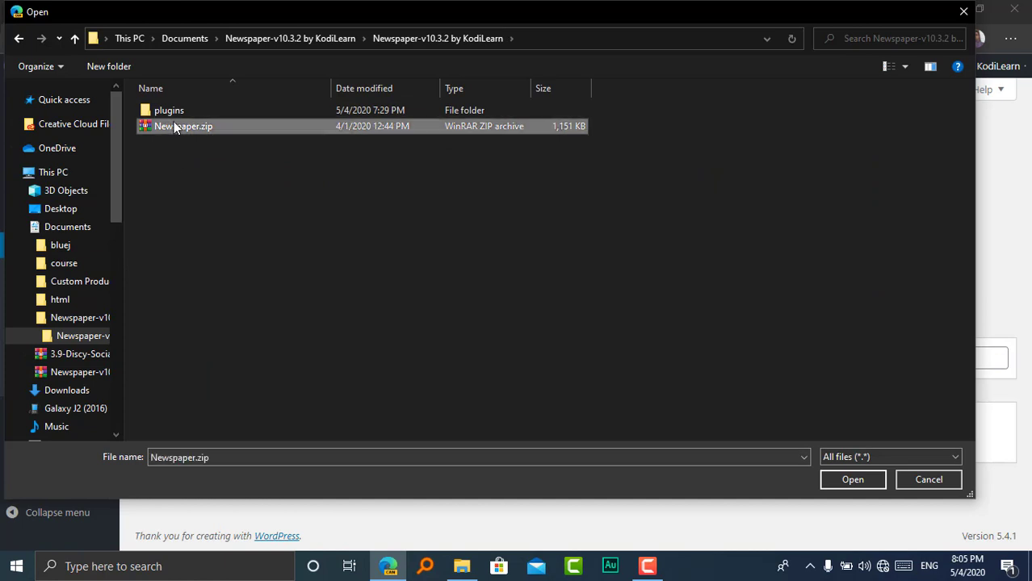
double_click(174, 126)
click(663, 247)
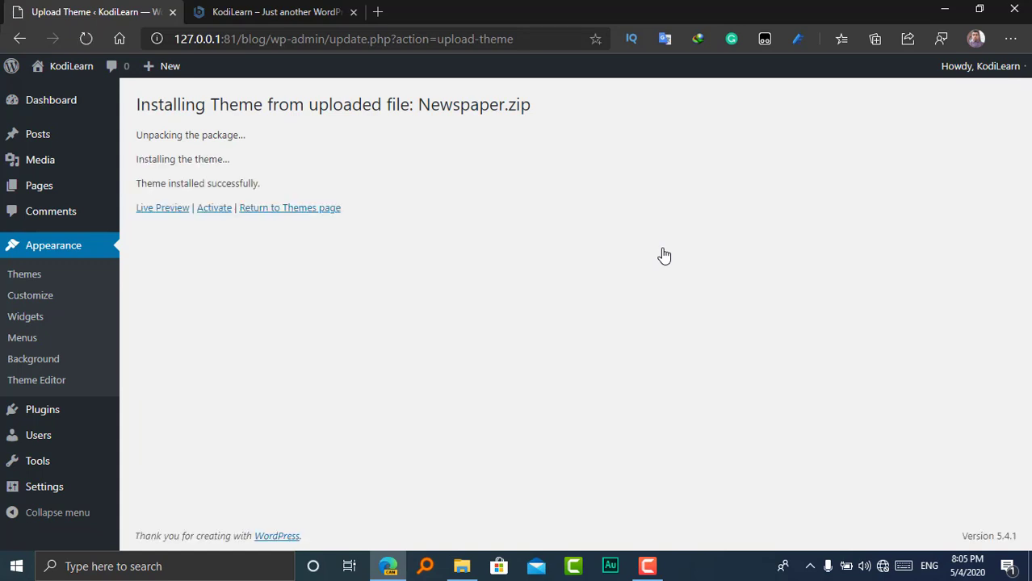
click(214, 209)
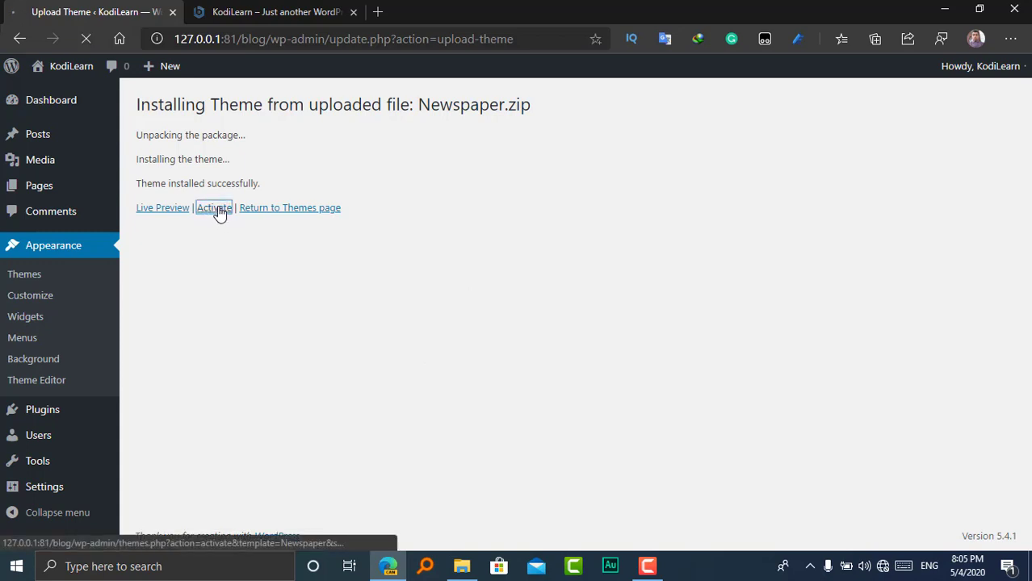
Review the tagDiv plugins listed on the Newspaper theme's welcome page.
scroll(565, 291, down, 2)
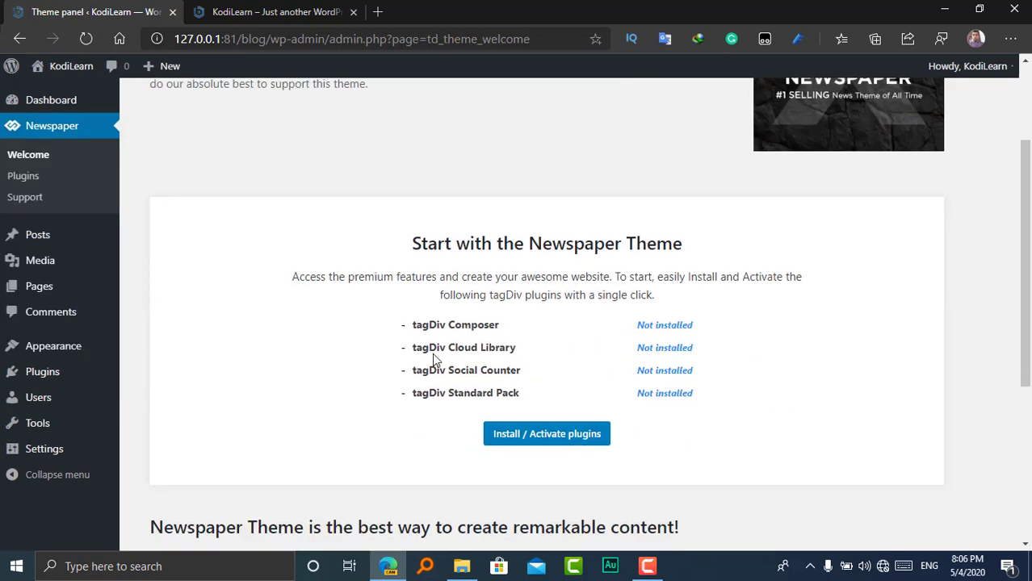
drag(396, 295, 403, 326)
click(421, 325)
scroll(489, 387, down, 2)
scroll(488, 388, up, 4)
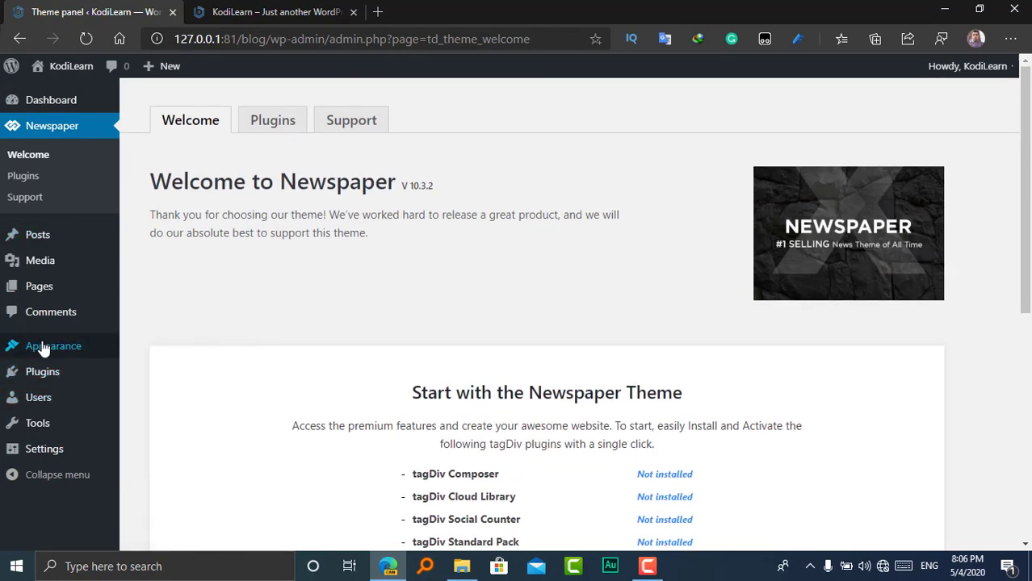
Open the installed themes page in the admin, and reload the blog's front page to check its layout and footer theme credit.
click(149, 347)
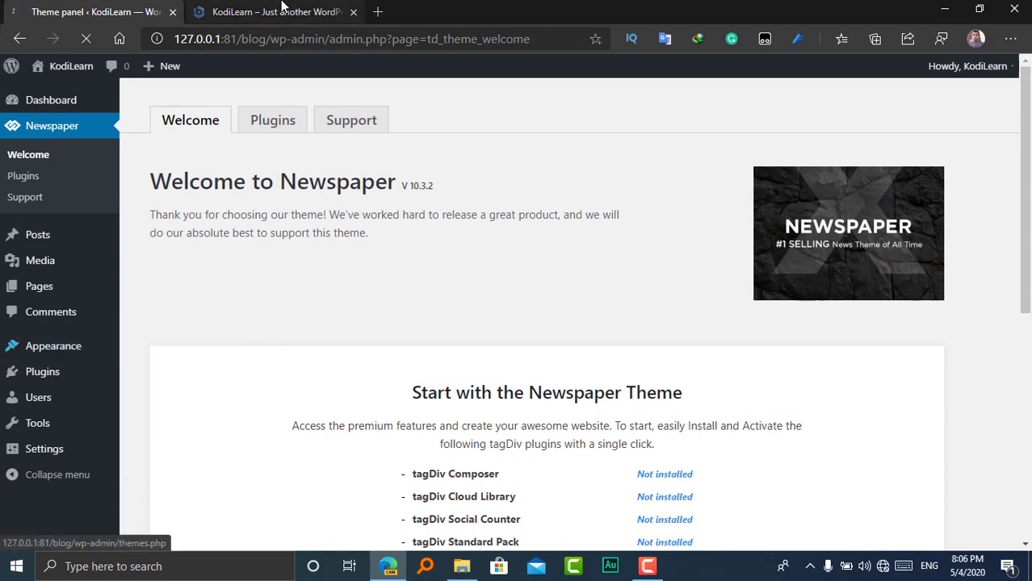
click(282, 10)
click(86, 39)
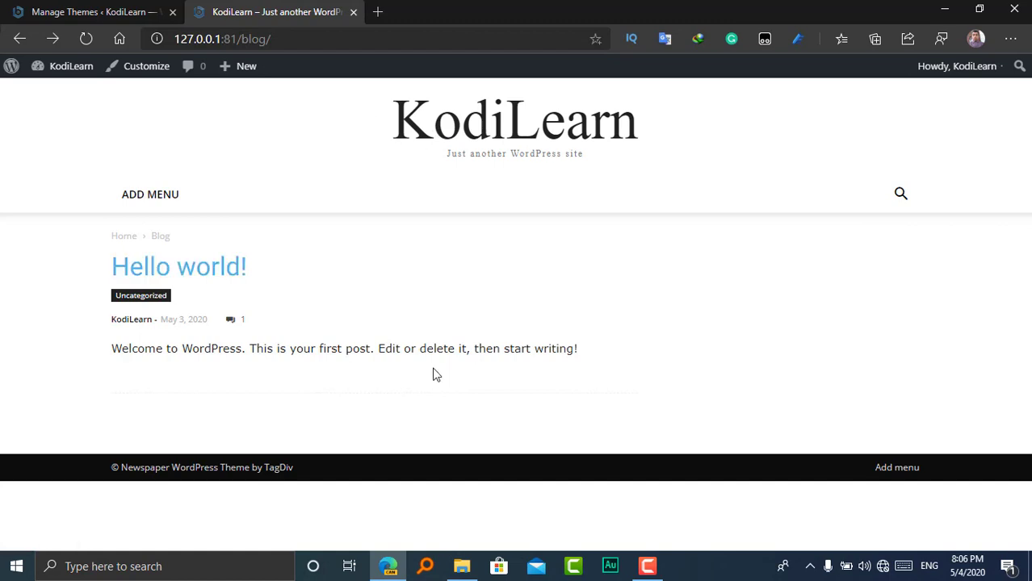
drag(121, 467, 306, 472)
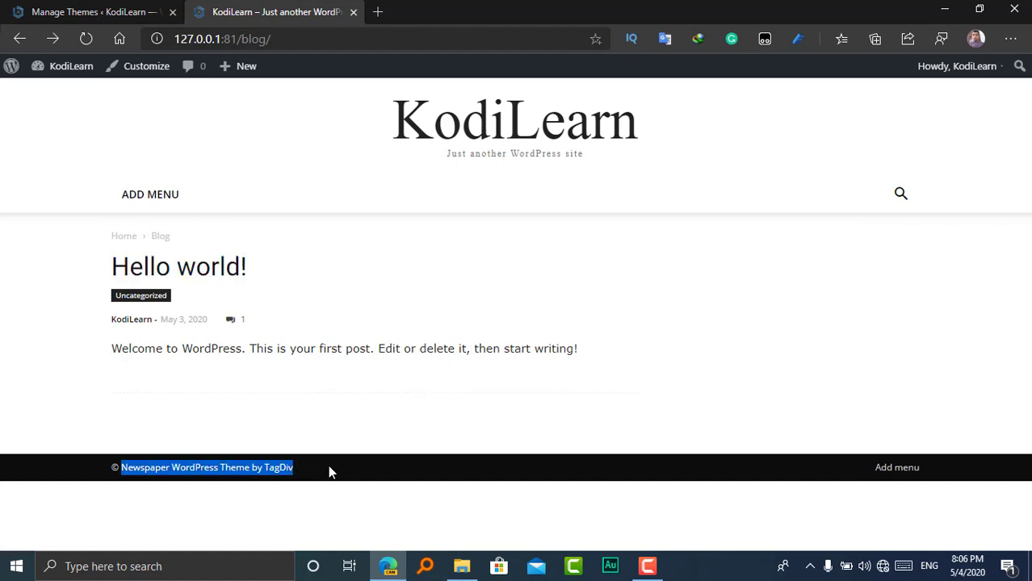
click(330, 472)
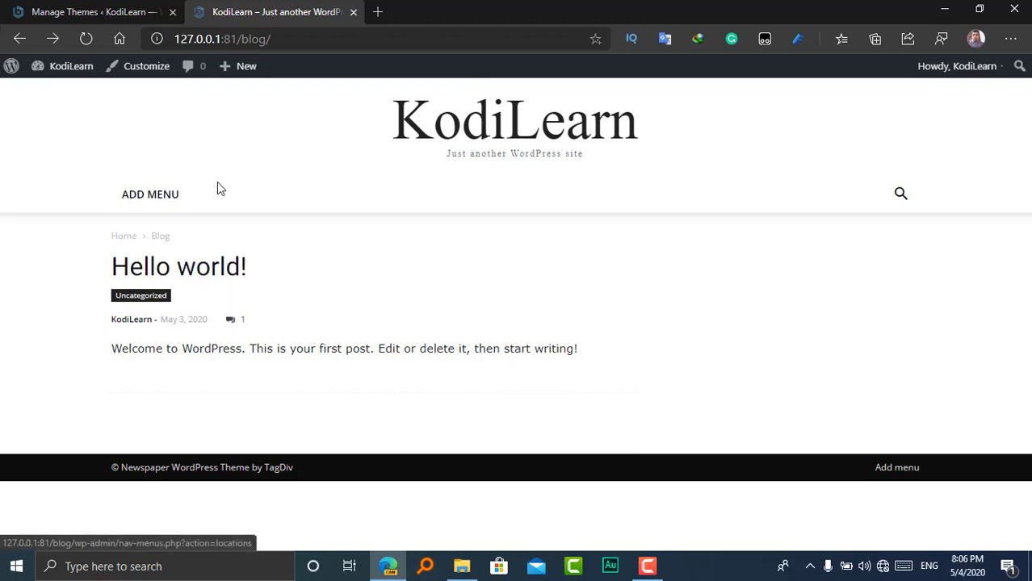
Delete the Twenty Twenty theme from the installed themes and confirm the deletion.
click(71, 8)
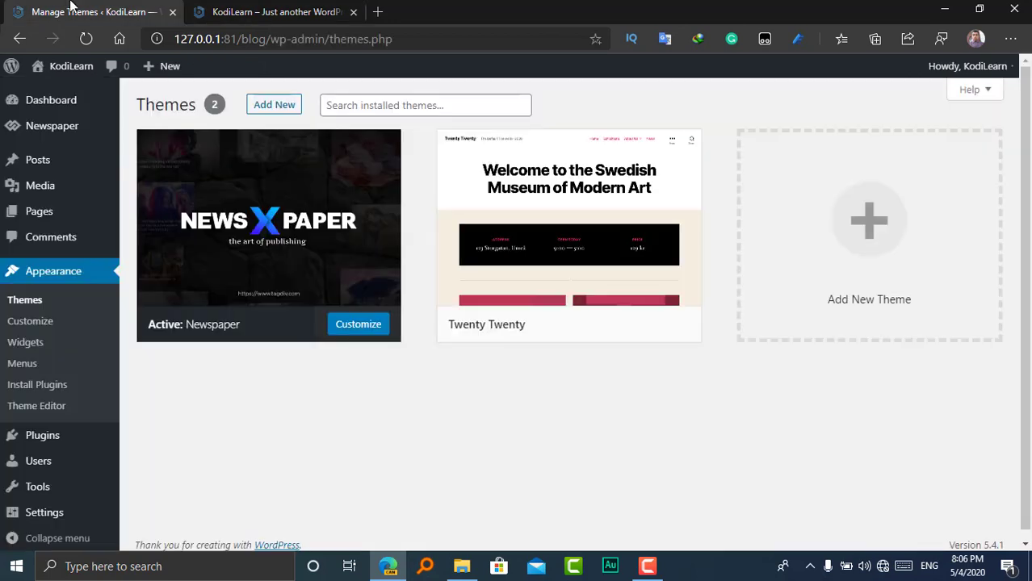
click(559, 232)
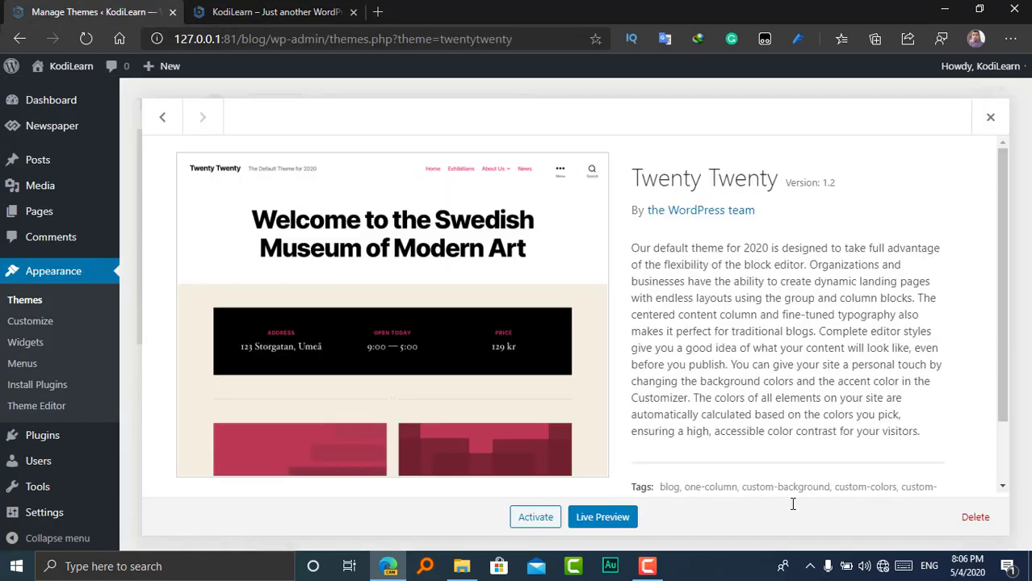
click(969, 521)
click(587, 149)
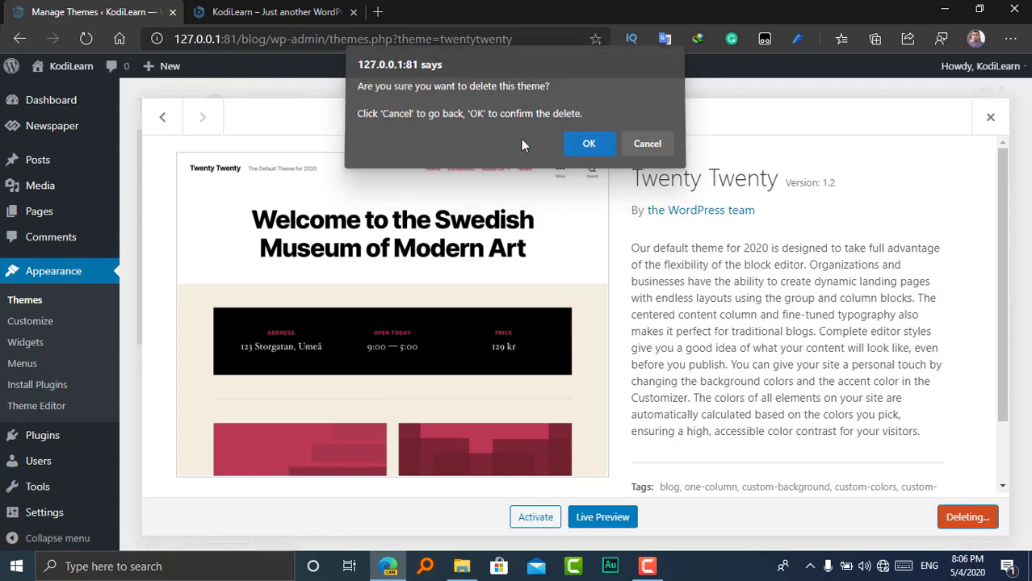
Upload td-composer.zip from the theme's plugins folder as a new plugin, and install and activate it.
scroll(531, 242, down, 2)
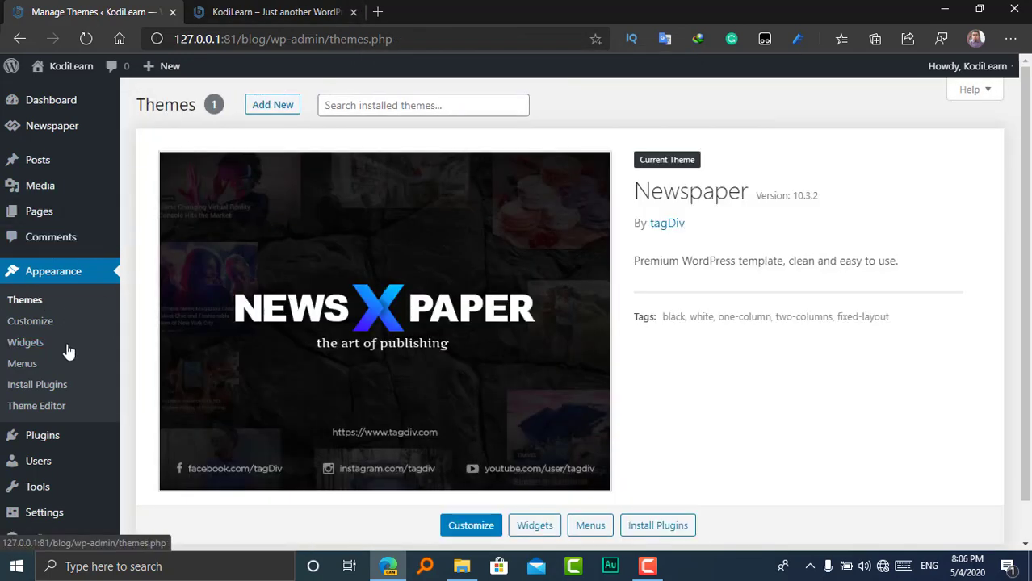
scroll(40, 380, down, 1)
scroll(113, 283, up, 1)
mouse_move(46, 142)
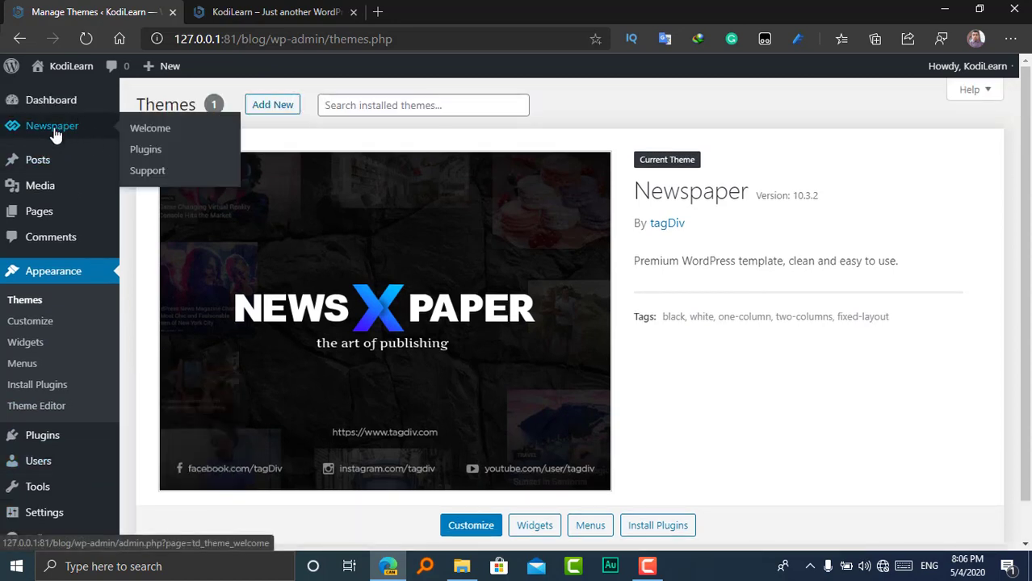
mouse_move(41, 434)
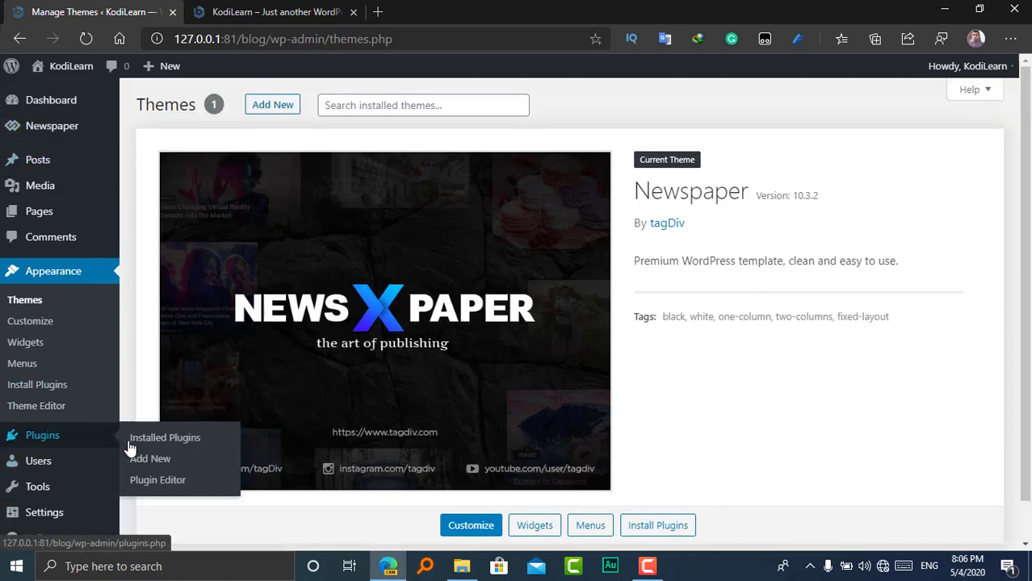
click(150, 459)
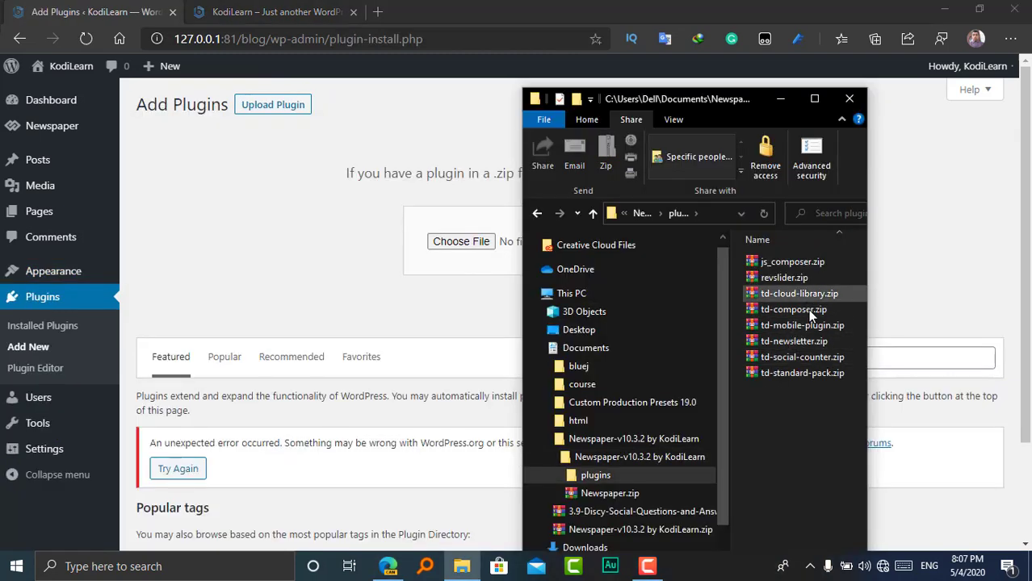
drag(704, 100, 893, 96)
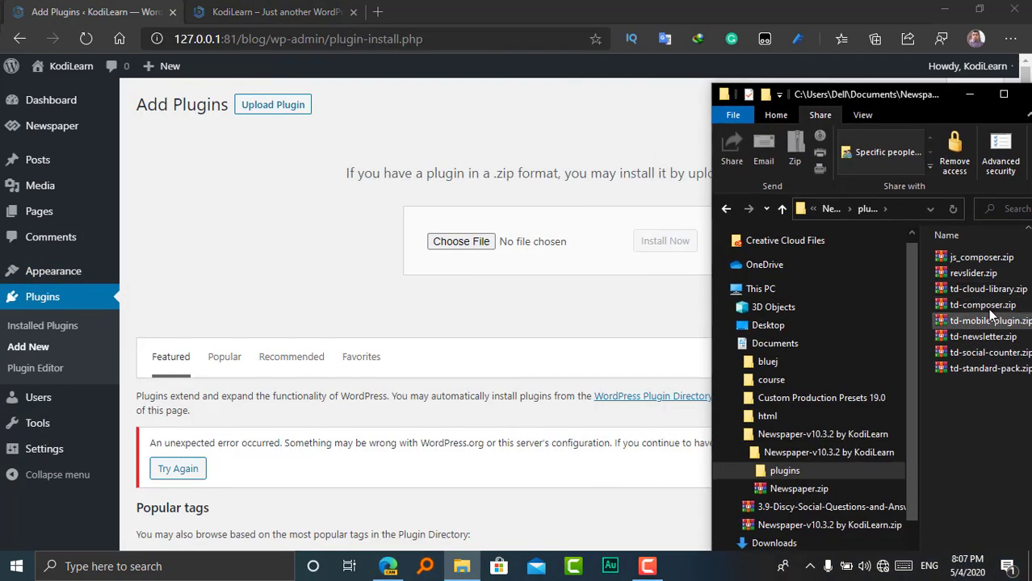
drag(987, 308, 524, 240)
click(650, 244)
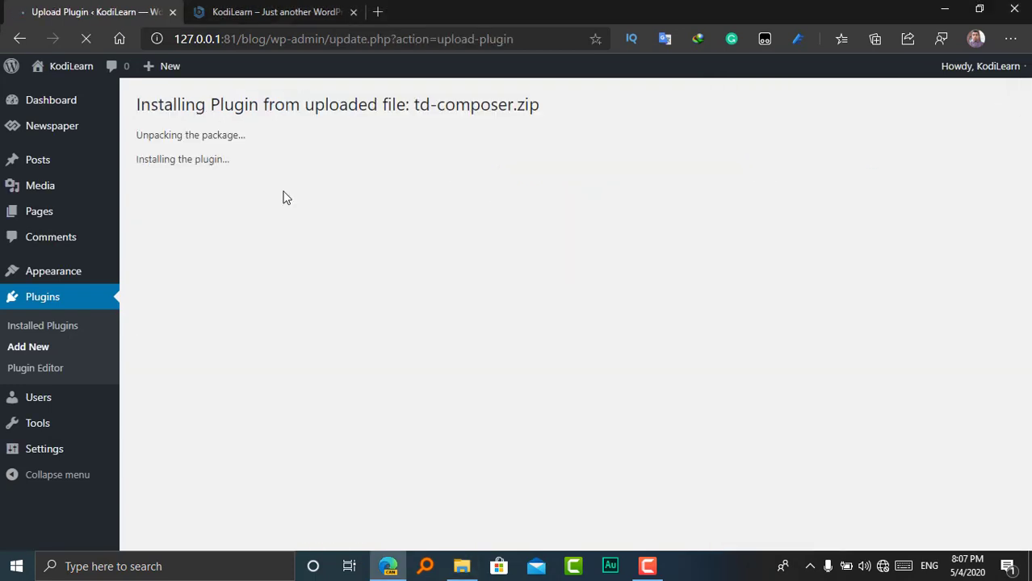
click(177, 211)
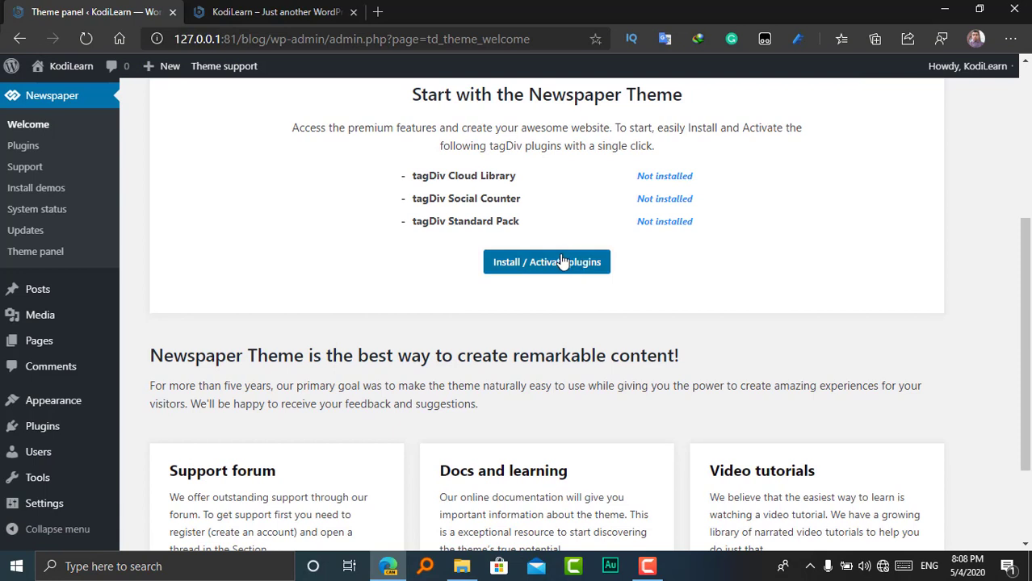
Compare the tagDiv plugins listed on the Newspaper welcome page with the zip files in the extracted plugins folder.
drag(422, 176, 518, 232)
click(476, 207)
click(462, 566)
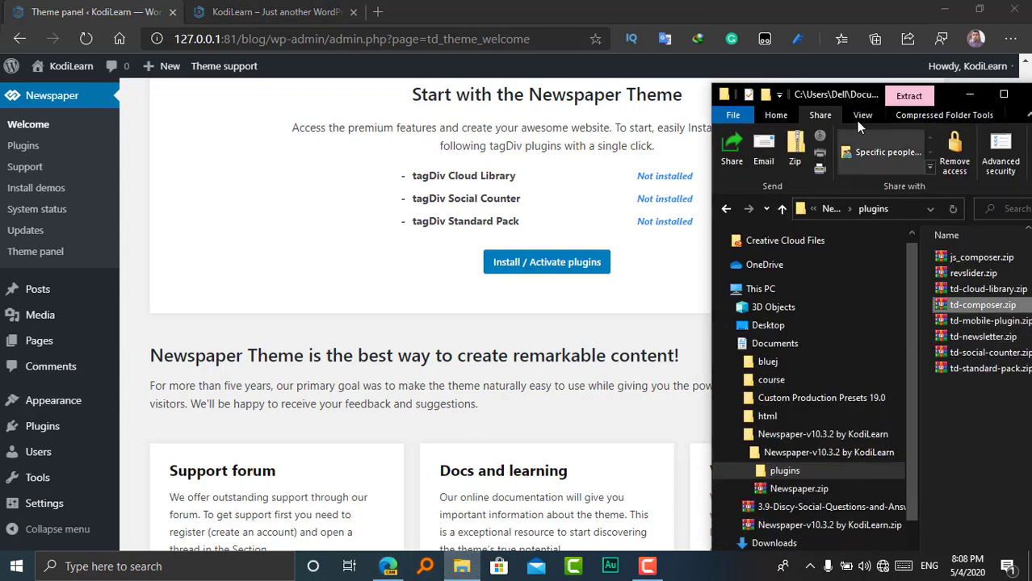
double_click(860, 96)
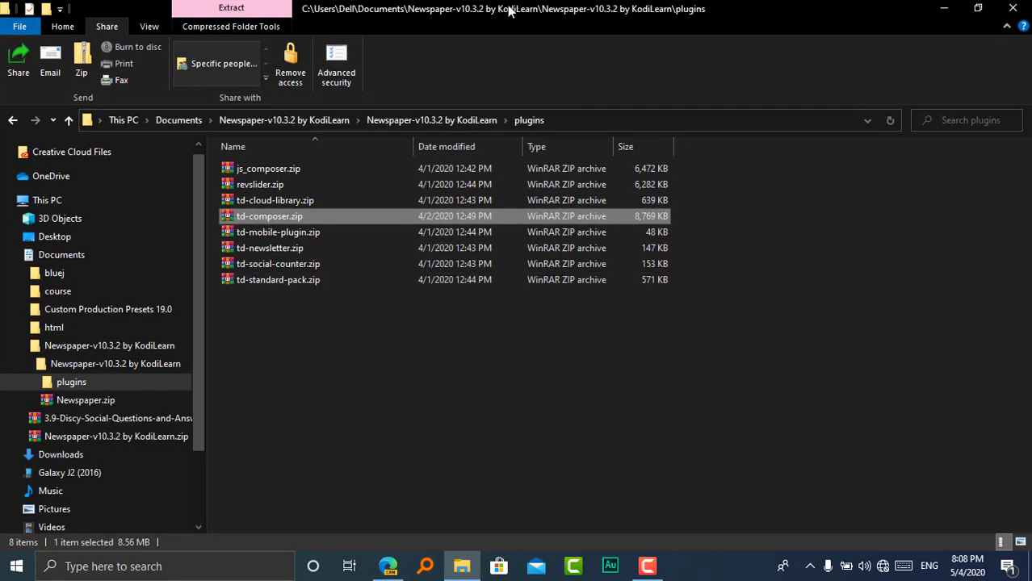
click(298, 268)
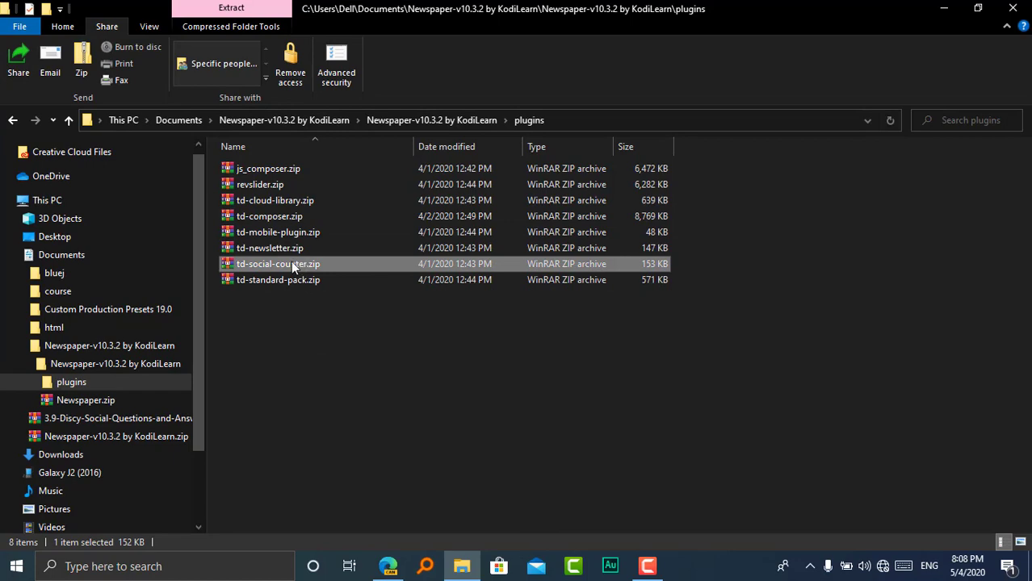
drag(363, 8, 611, 6)
click(290, 200)
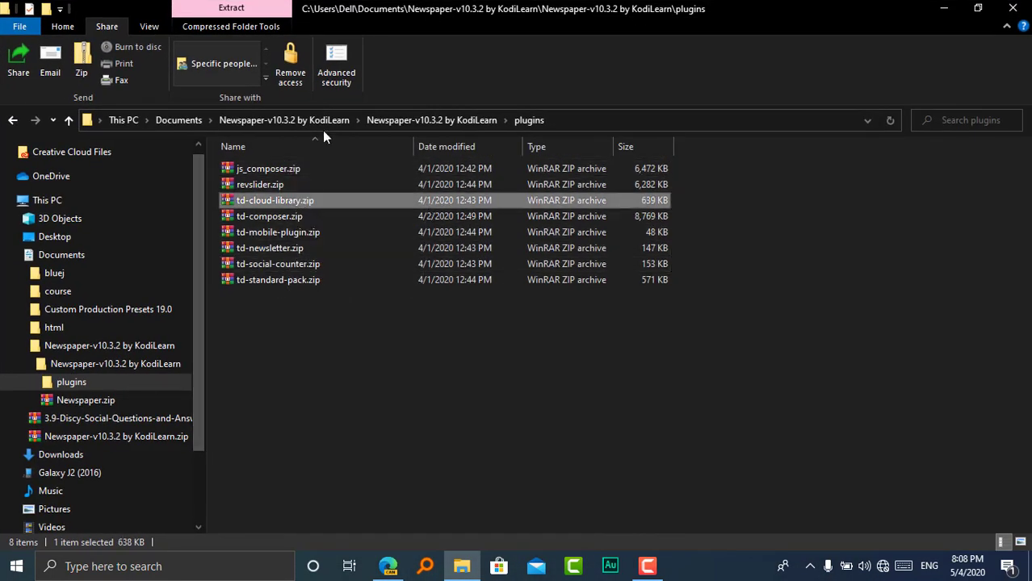
click(943, 8)
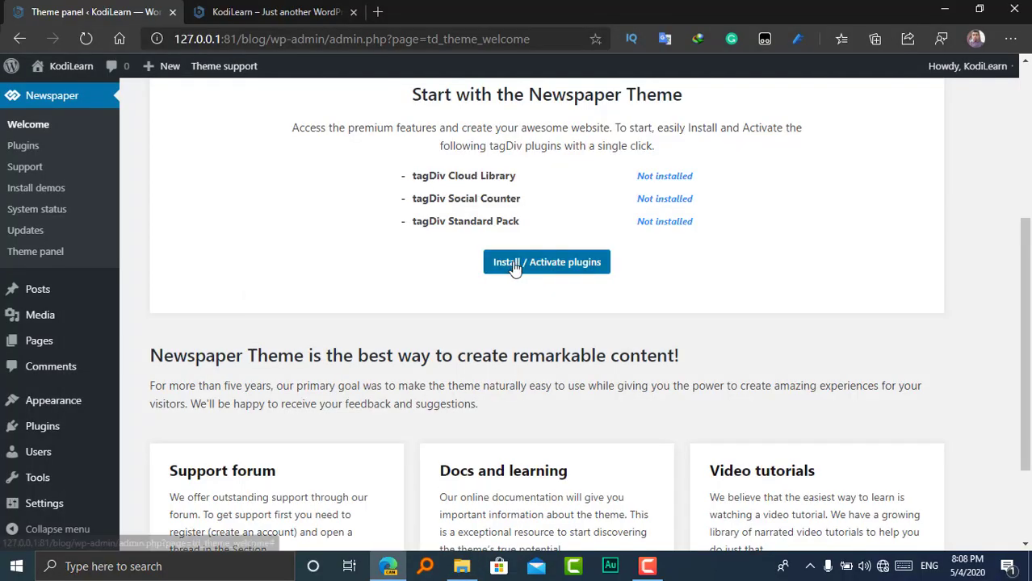
Review the rest of the Newspaper welcome page and open the page for adding a new plugin.
scroll(505, 263, up, 2)
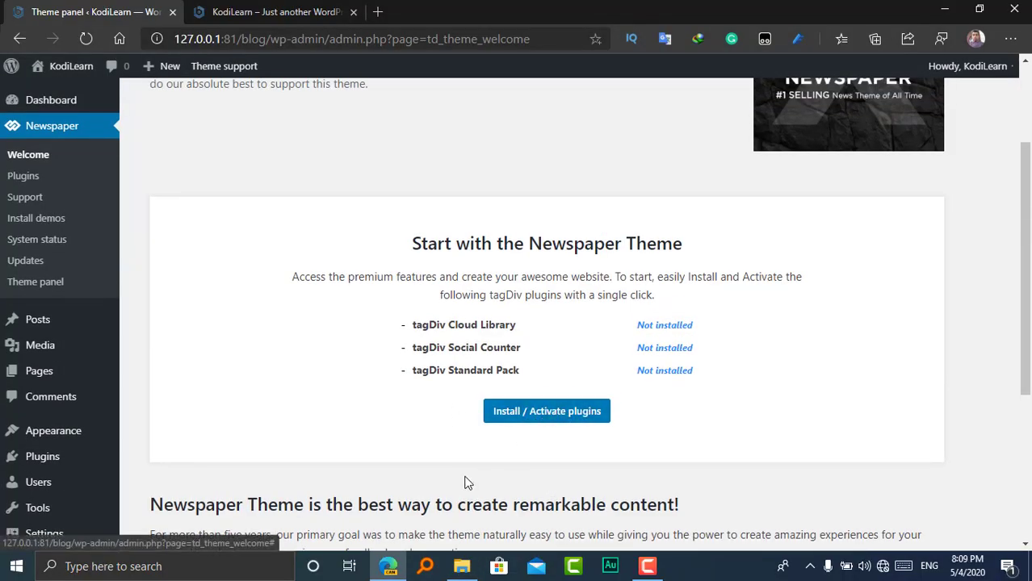
scroll(339, 425, up, 1)
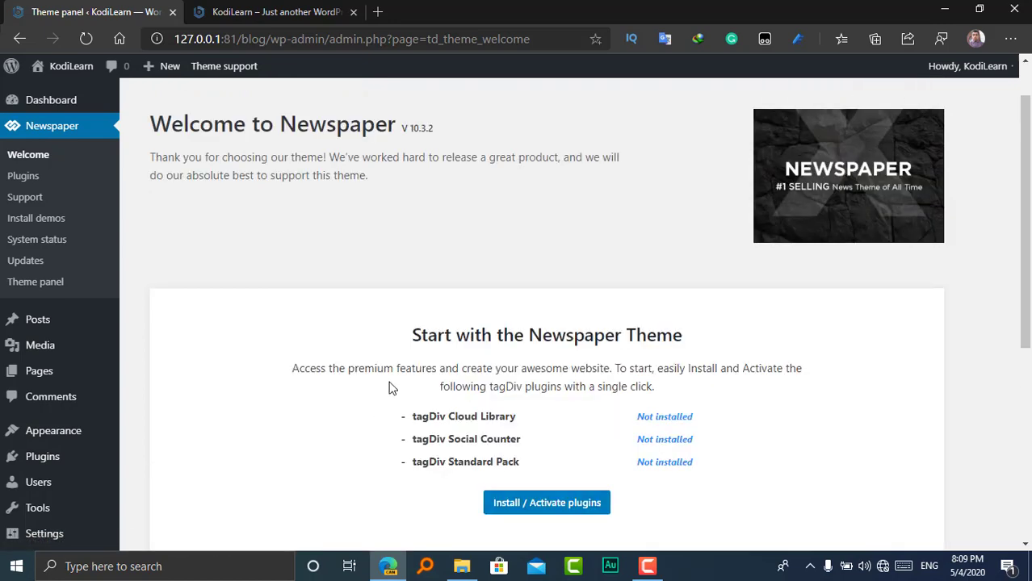
scroll(391, 419, down, 3)
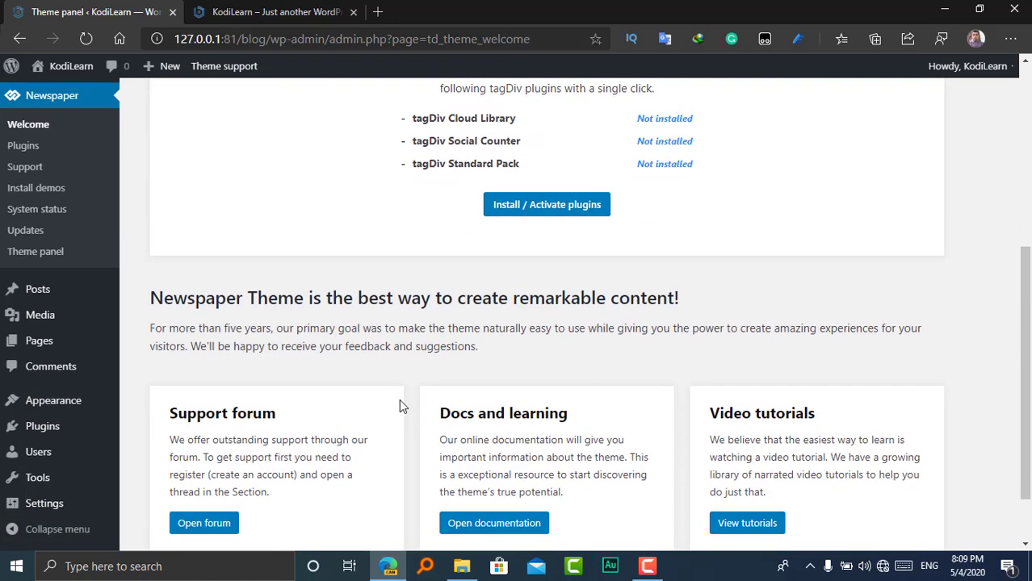
scroll(339, 424, down, 1)
mouse_move(58, 441)
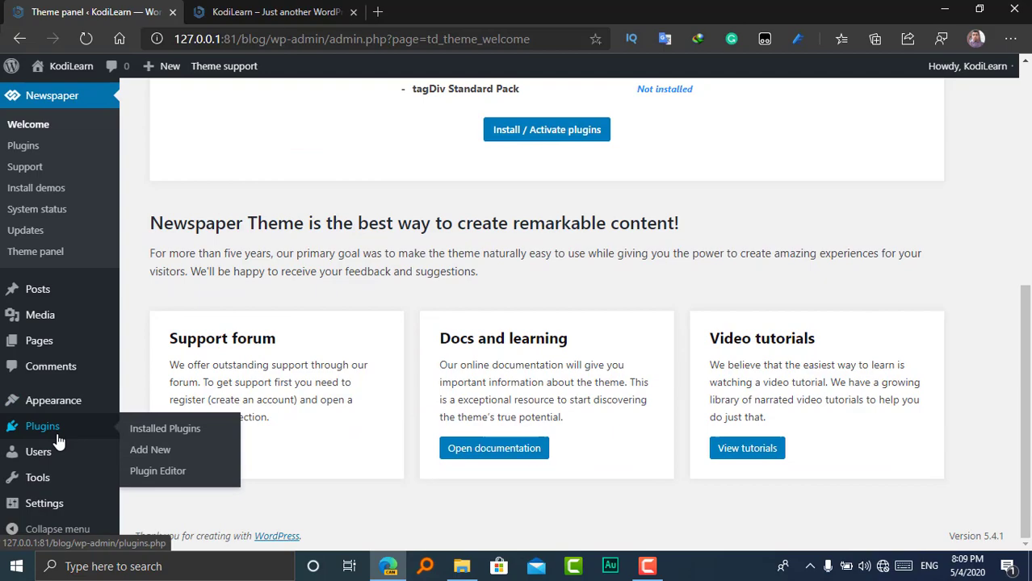
click(150, 449)
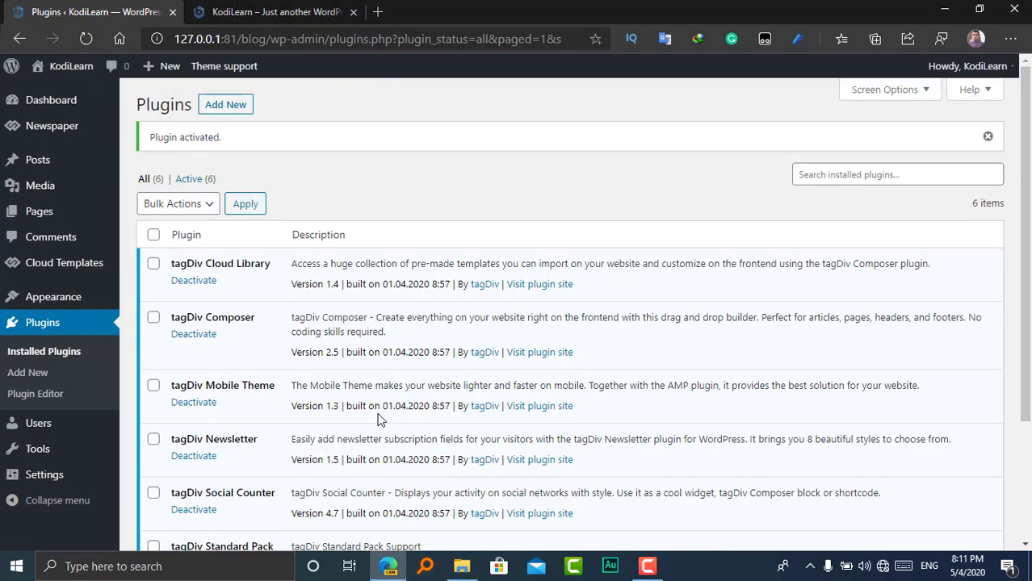
Reload the blog's front page and examine its layout from the header to the footer.
click(275, 11)
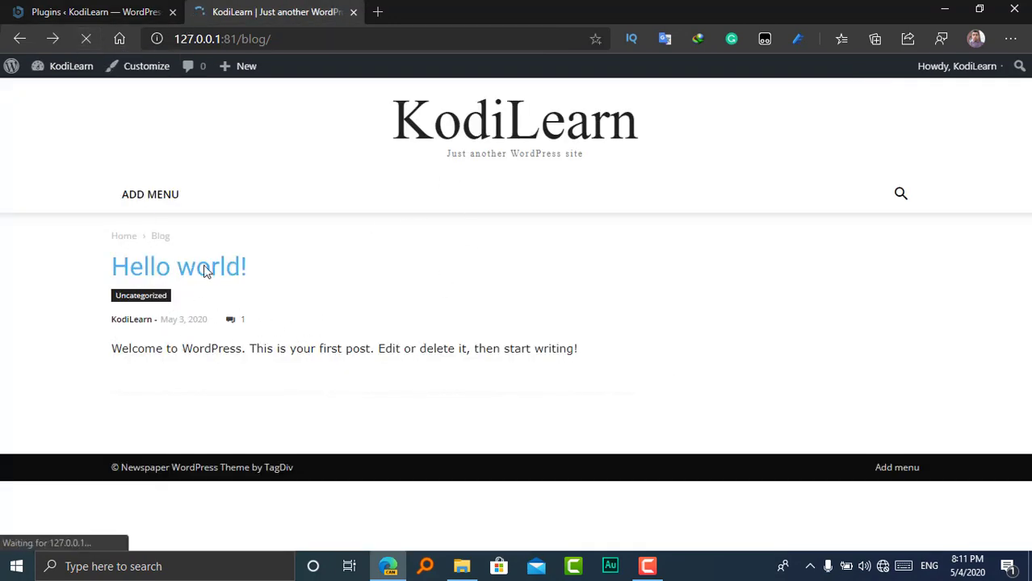
scroll(360, 303, down, 2)
scroll(359, 303, up, 2)
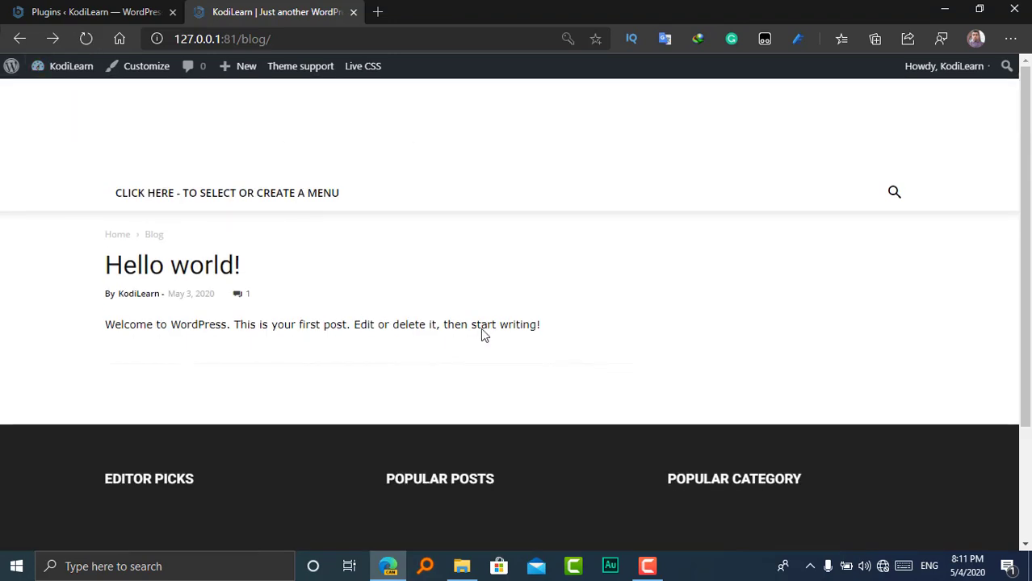
scroll(399, 448, down, 3)
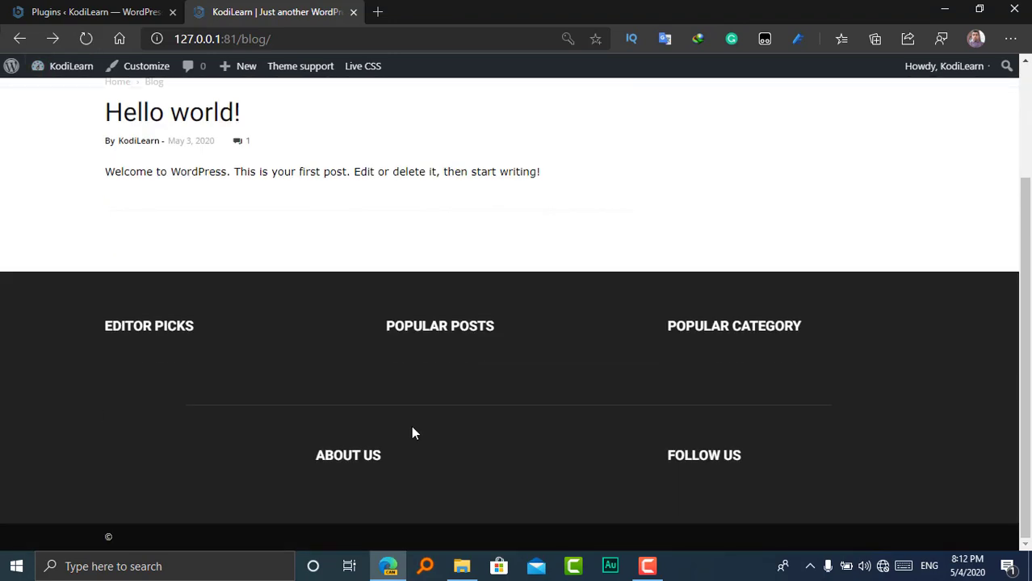
scroll(375, 277, up, 3)
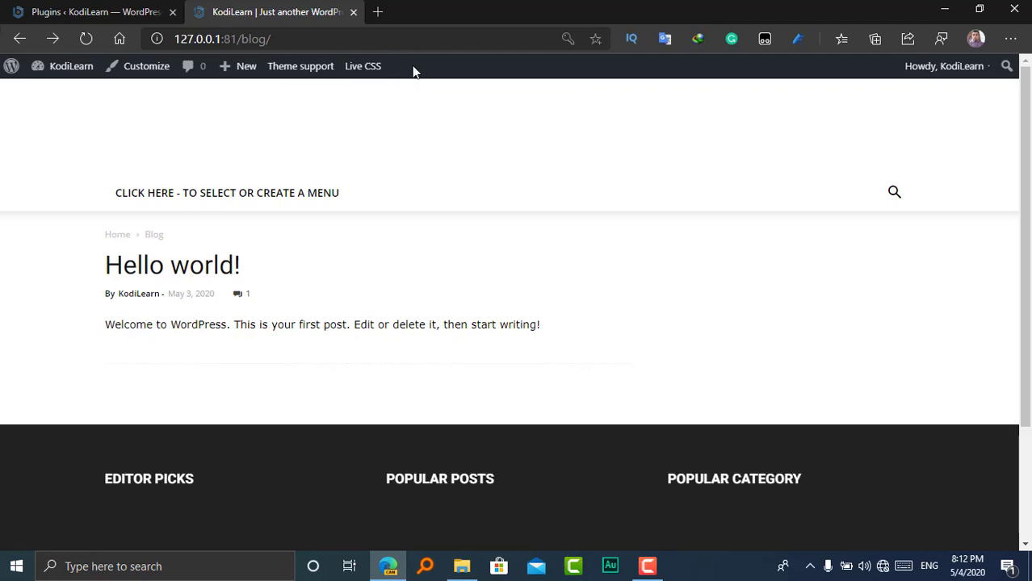
Start a new page from the site admin and turn off the editor's fullscreen mode.
click(110, 10)
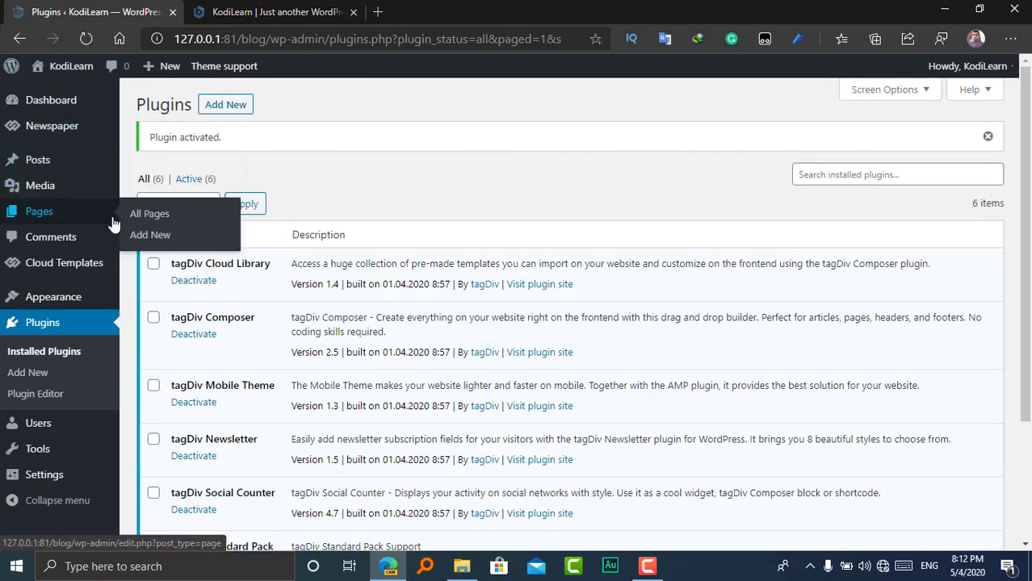
click(153, 238)
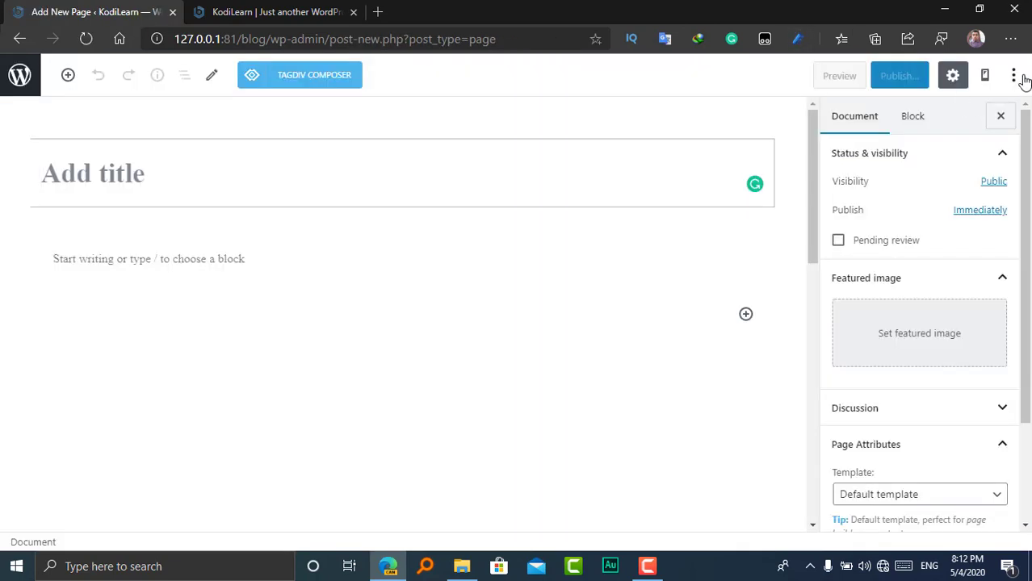
click(1013, 75)
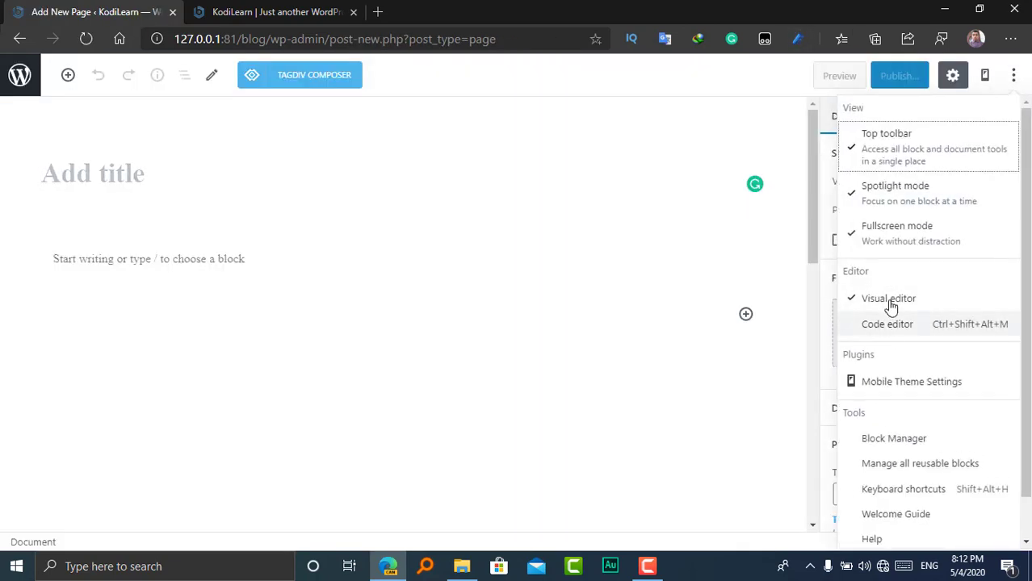
click(921, 246)
Title the new page "Home" and publish it.
click(241, 186)
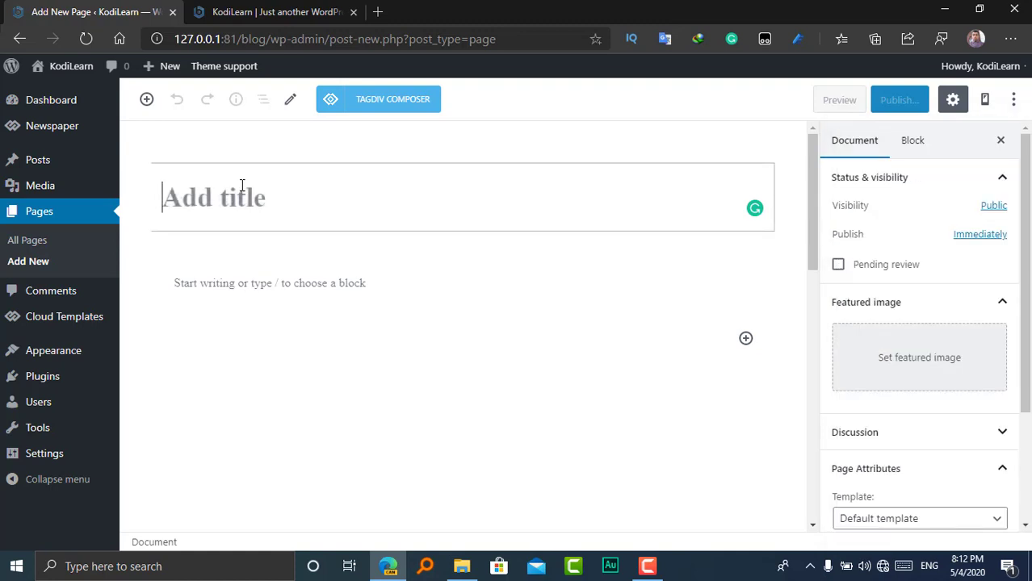
text(Home)
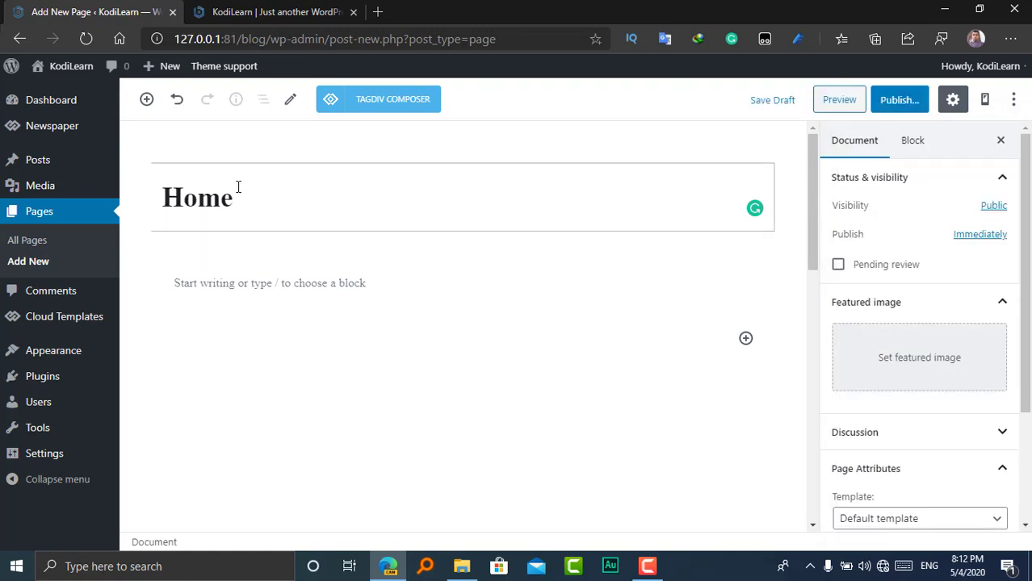
click(898, 100)
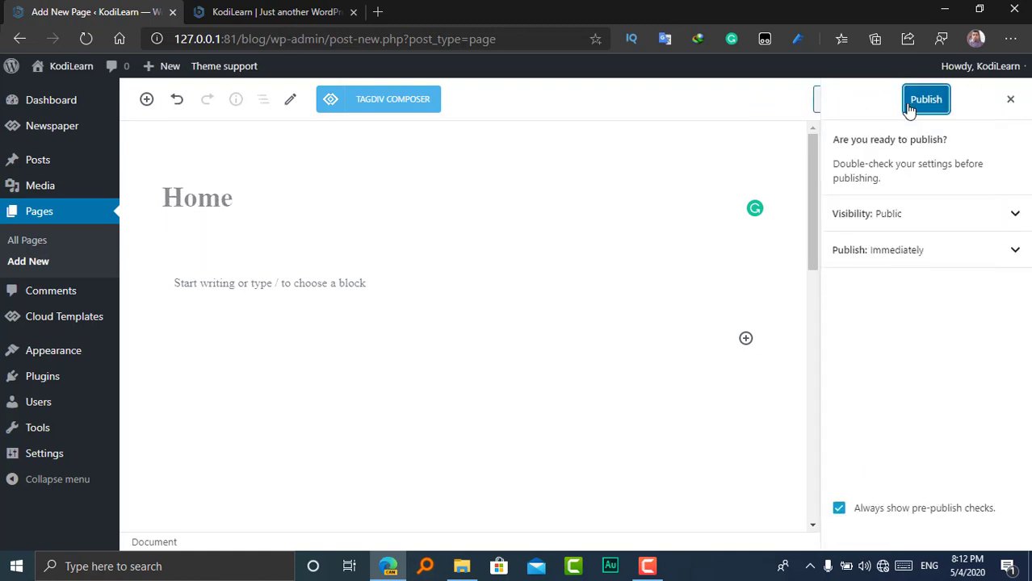
click(923, 101)
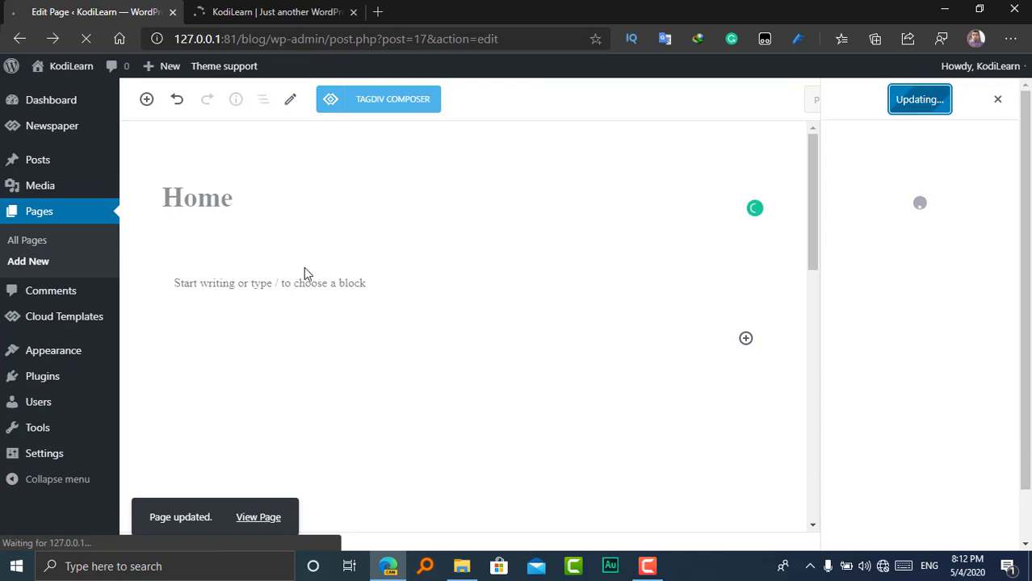
In the reading settings, make the homepage display a static page, choose Home as the homepage, and save the changes.
click(307, 9)
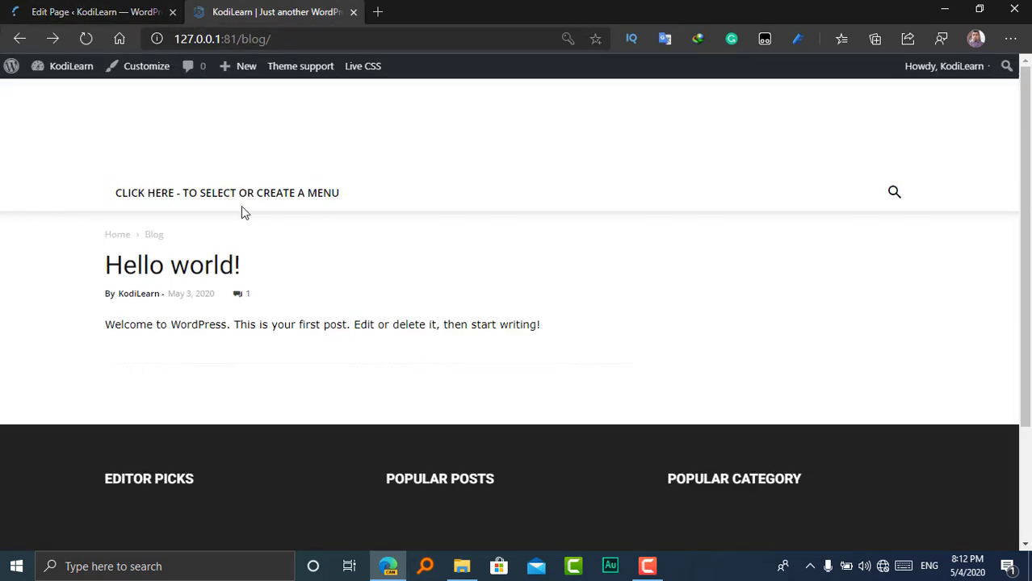
click(10, 6)
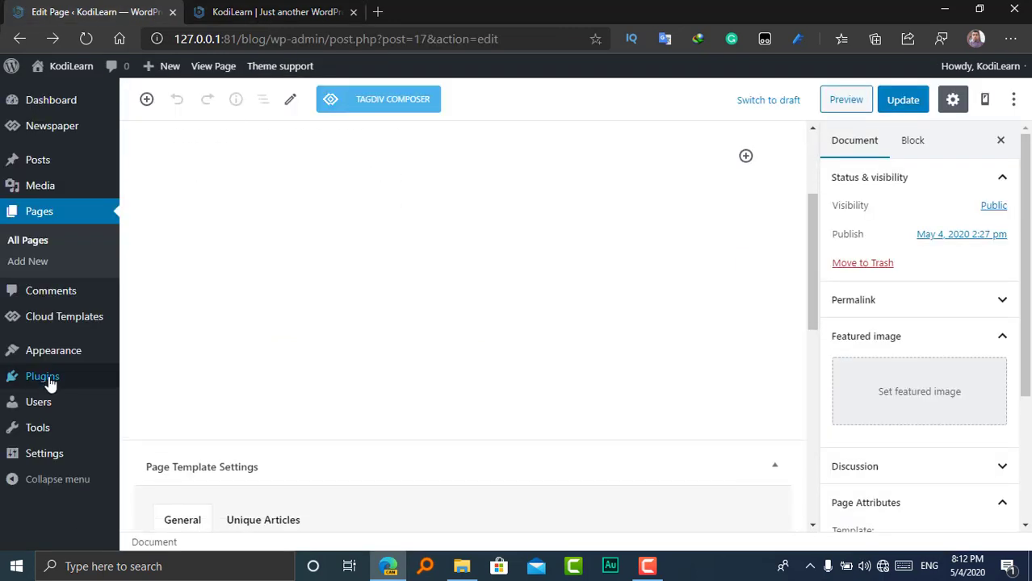
mouse_move(48, 453)
click(186, 399)
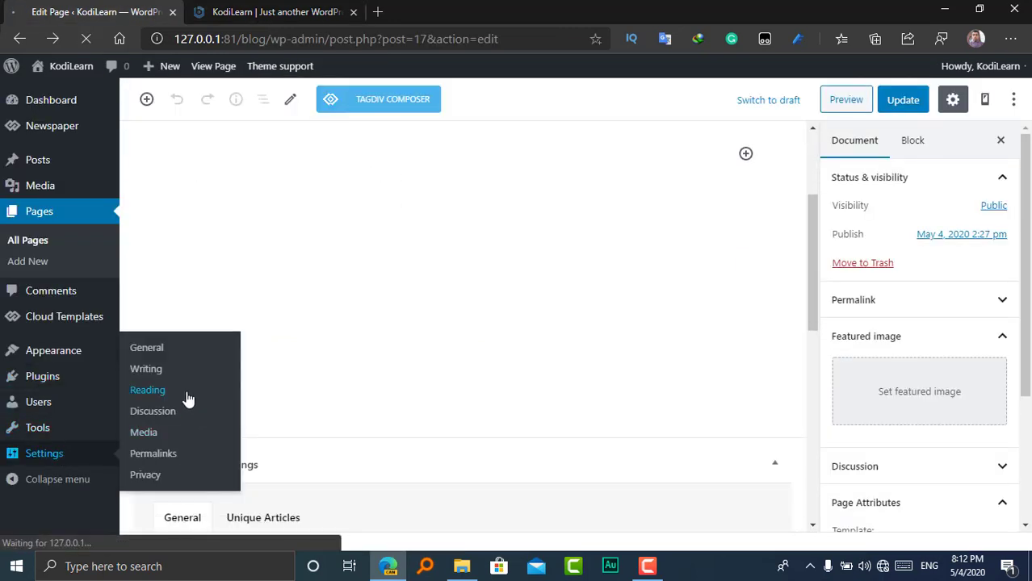
click(307, 174)
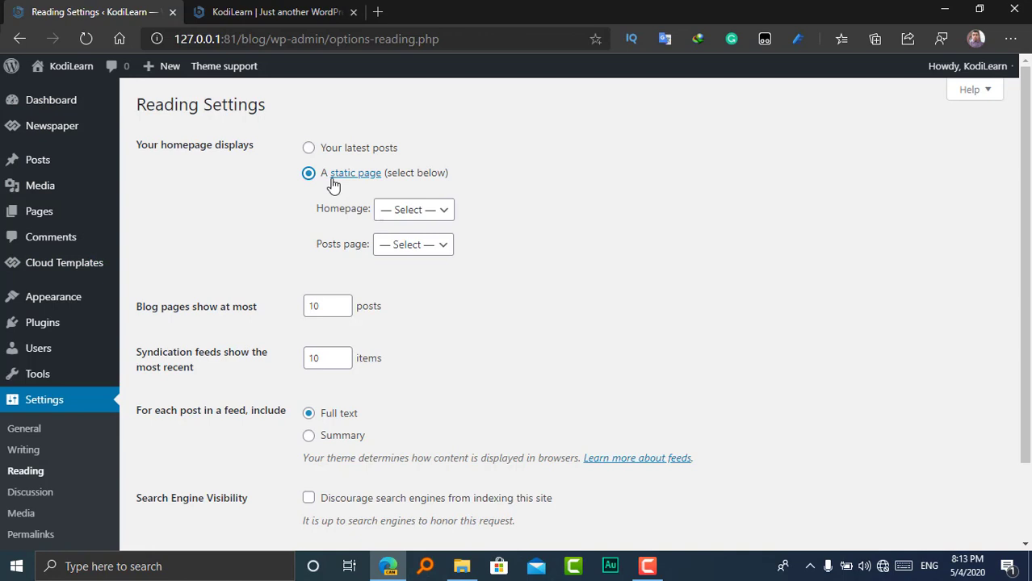
click(421, 218)
click(410, 244)
click(408, 246)
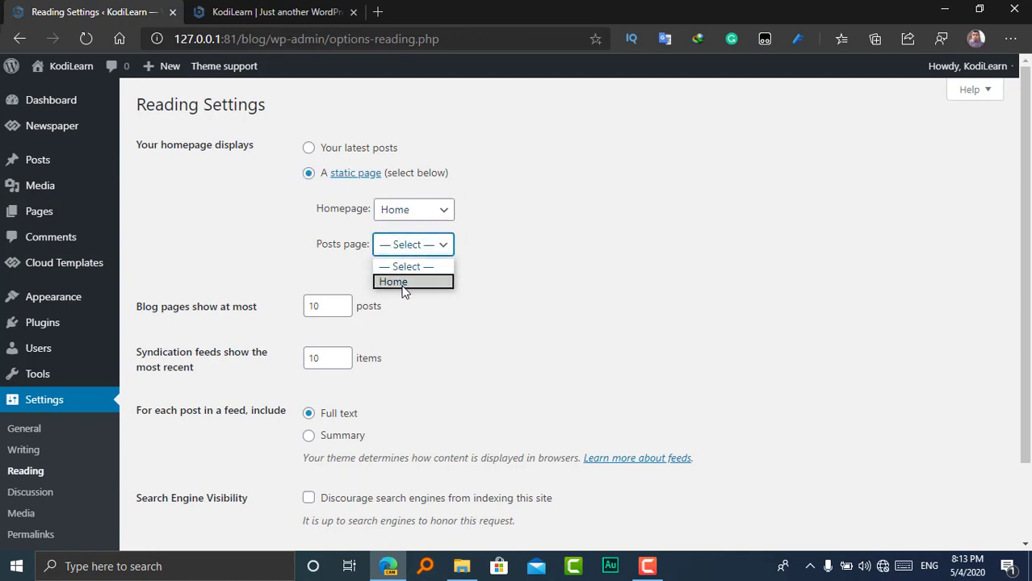
click(243, 250)
scroll(412, 385, down, 2)
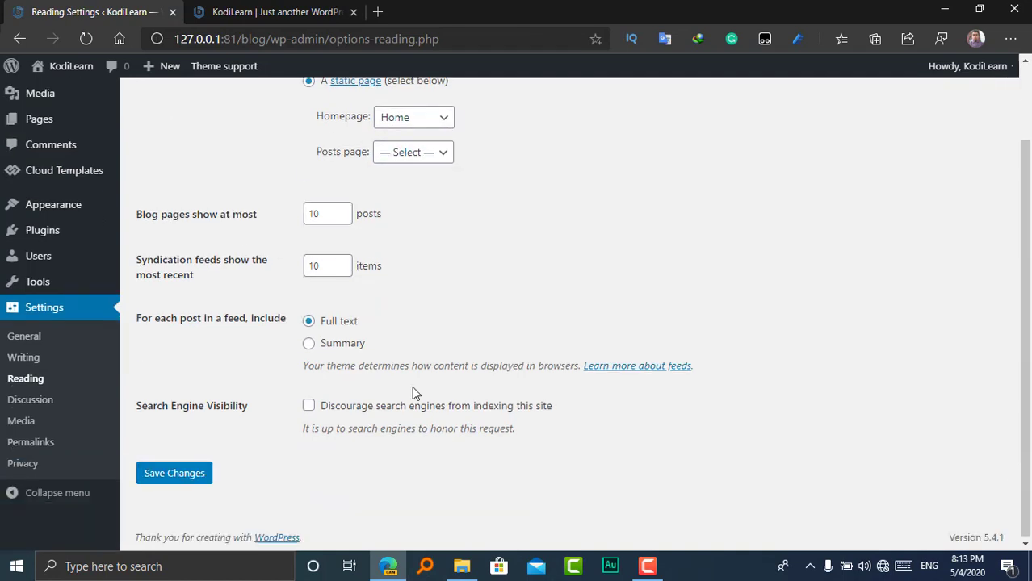
click(183, 483)
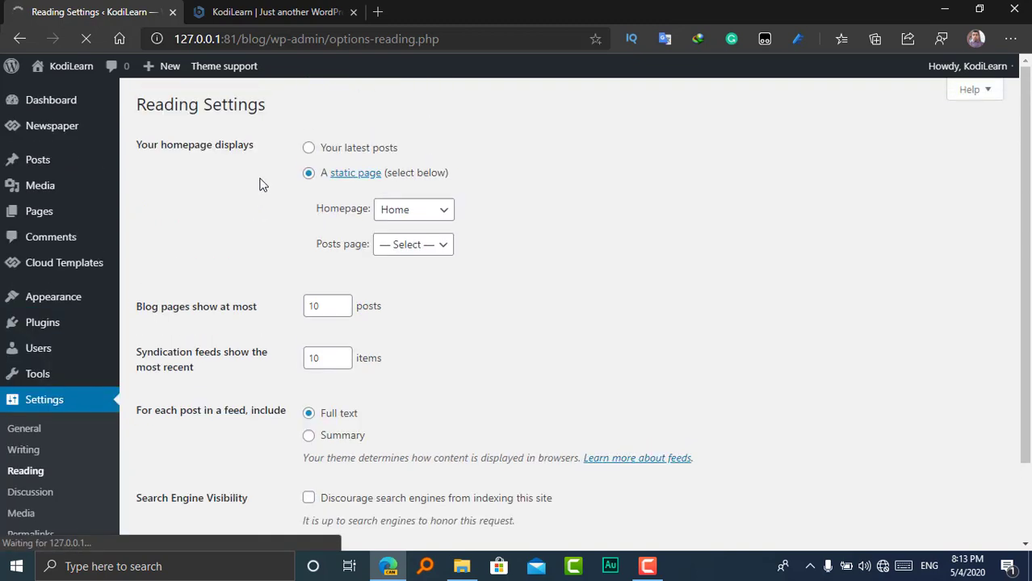
Choose Blog as the posts page in the reading settings.
scroll(413, 210, down, 1)
click(407, 165)
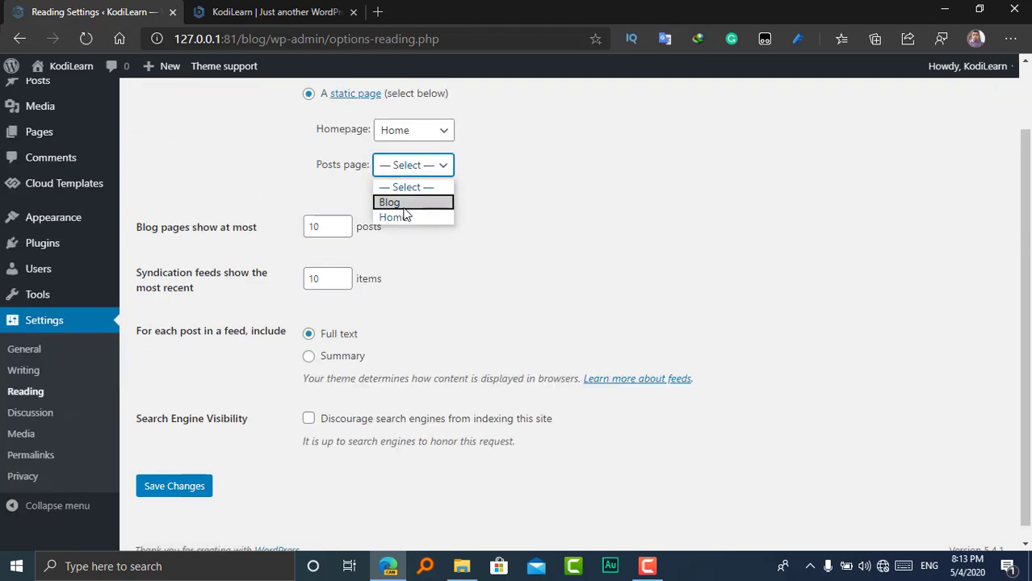
click(404, 205)
Reload the blog's front page and check the page title shown below the header.
key(ctrl+Tab)
key(F5)
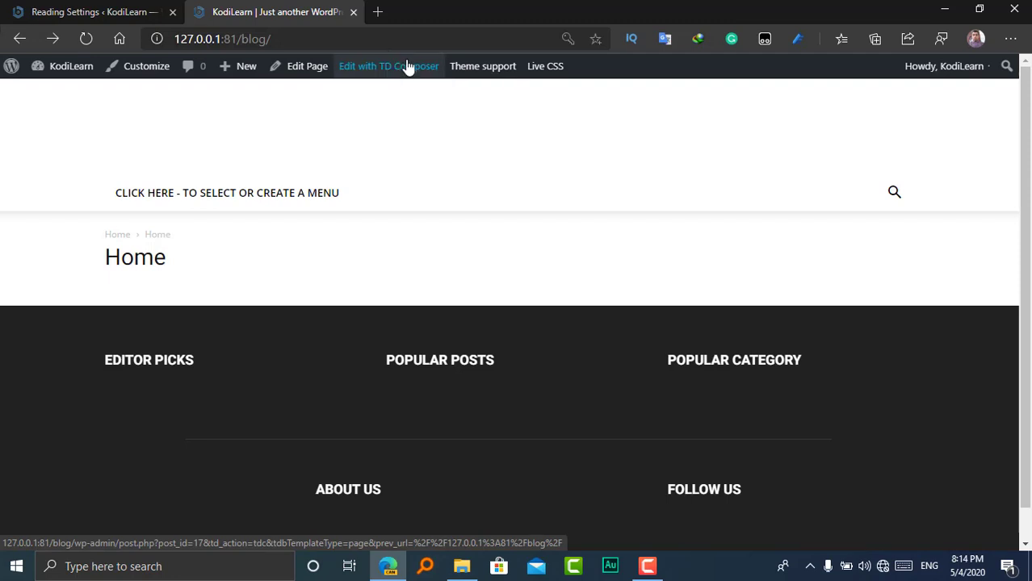
click(164, 11)
click(342, 4)
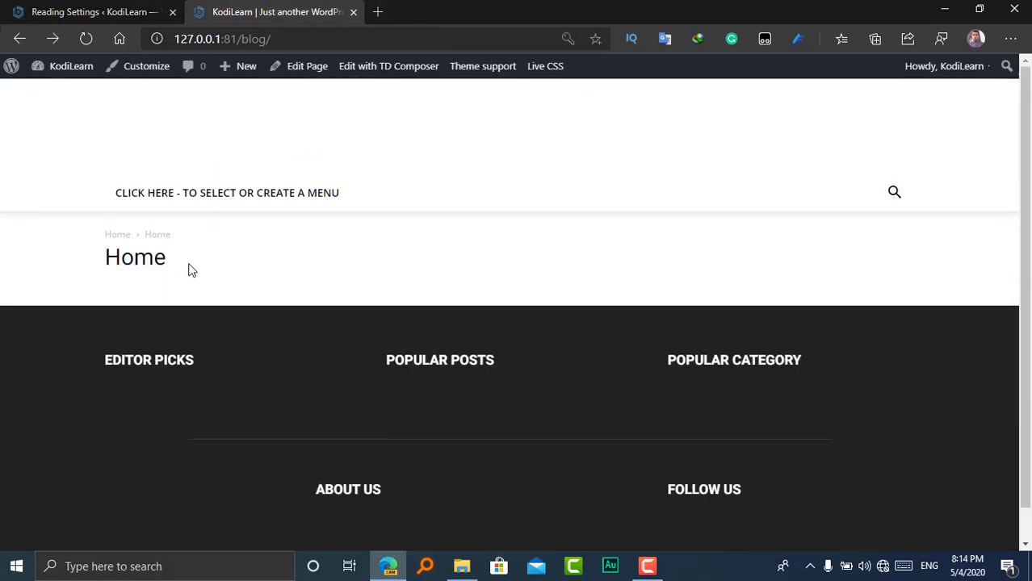
drag(161, 269, 110, 258)
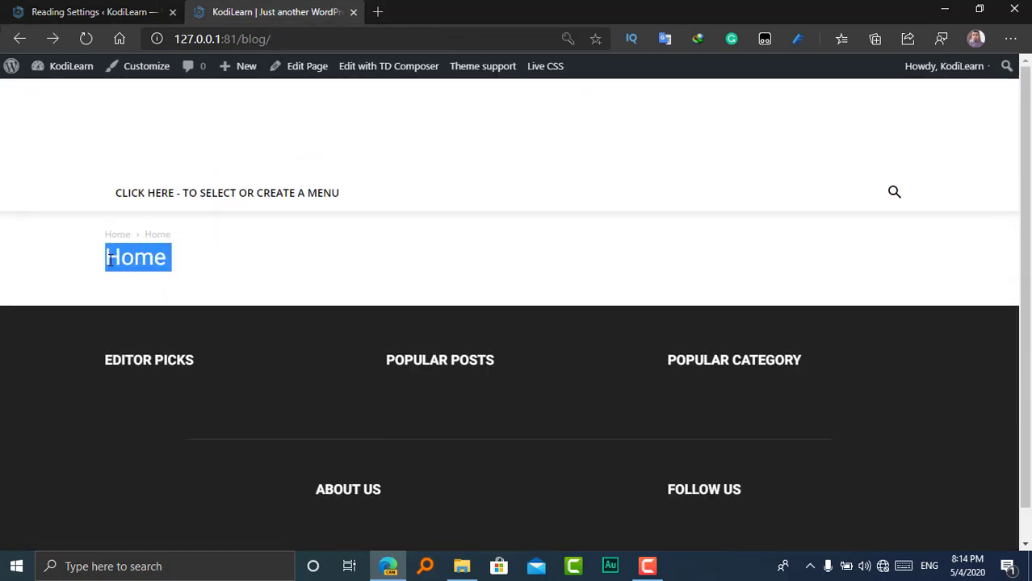
click(229, 289)
Return to the reading settings and save the posts page choice.
click(89, 12)
scroll(422, 332, down, 3)
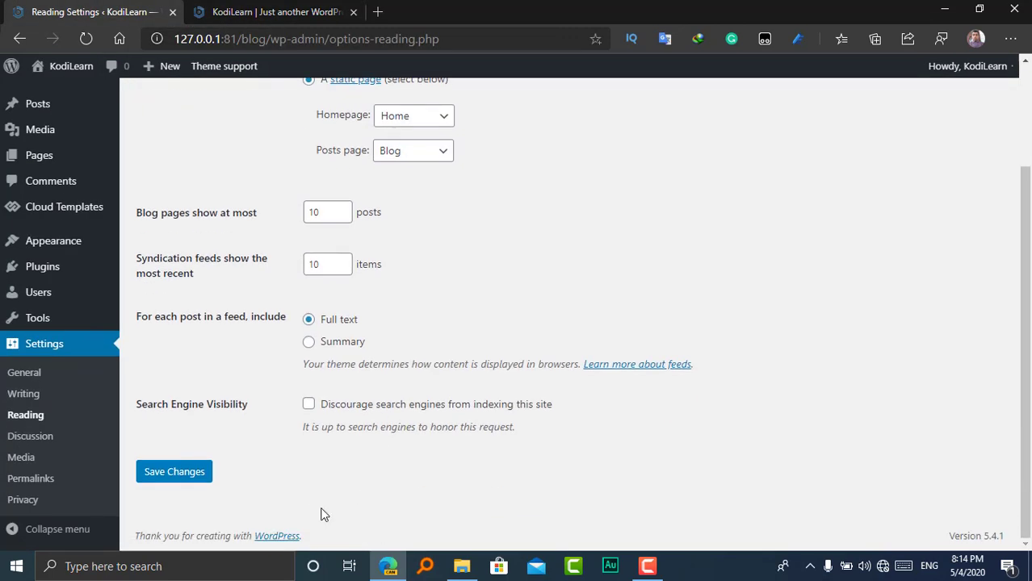
click(174, 472)
Follow the front page header's link for creating a menu and create one named "Main Menu".
click(246, 8)
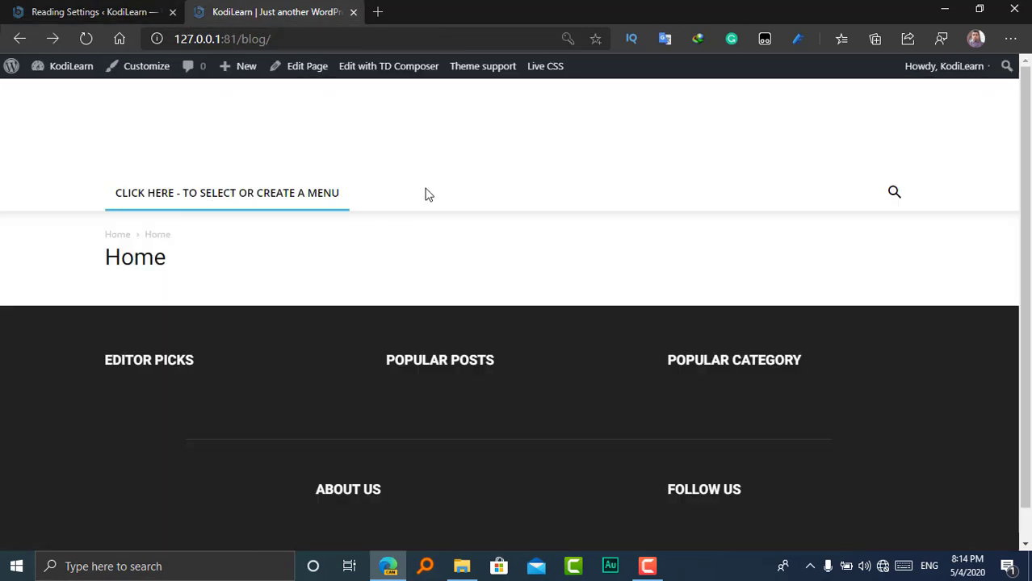
click(307, 192)
click(464, 279)
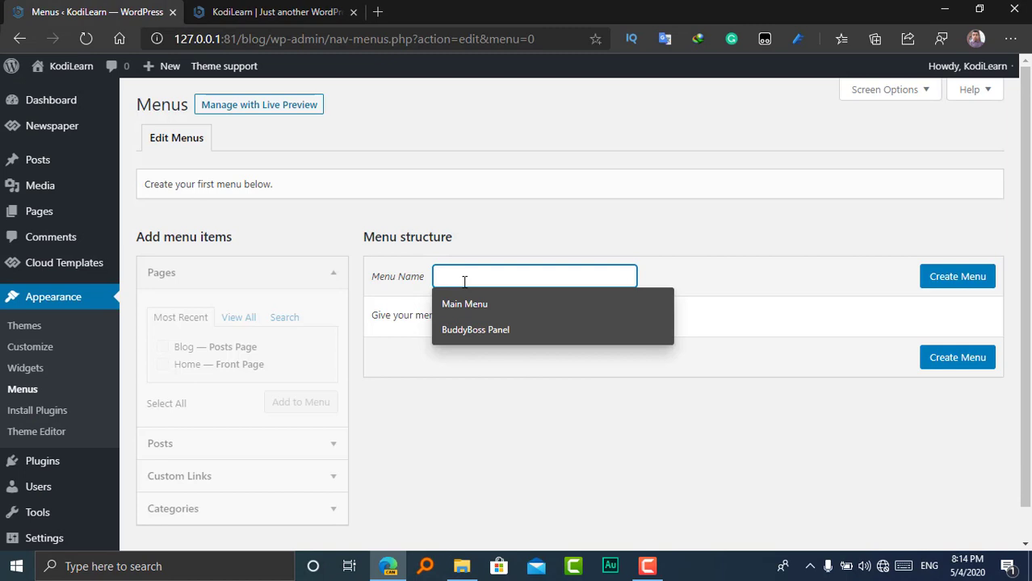
click(464, 303)
key(Return)
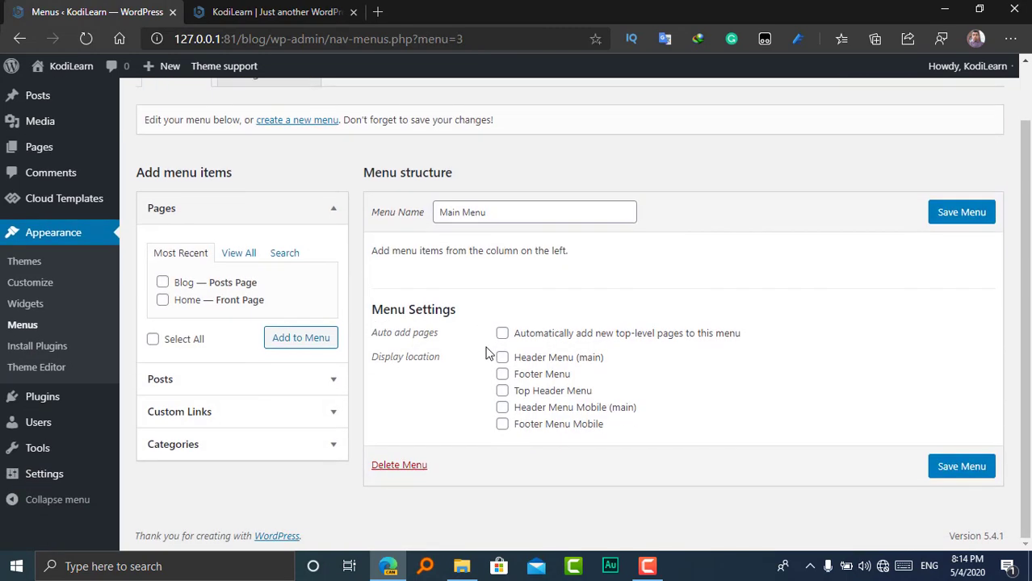
Add the Home and Blog pages to Main Menu, assign it to the Header Menu (main) location, and save it.
click(203, 290)
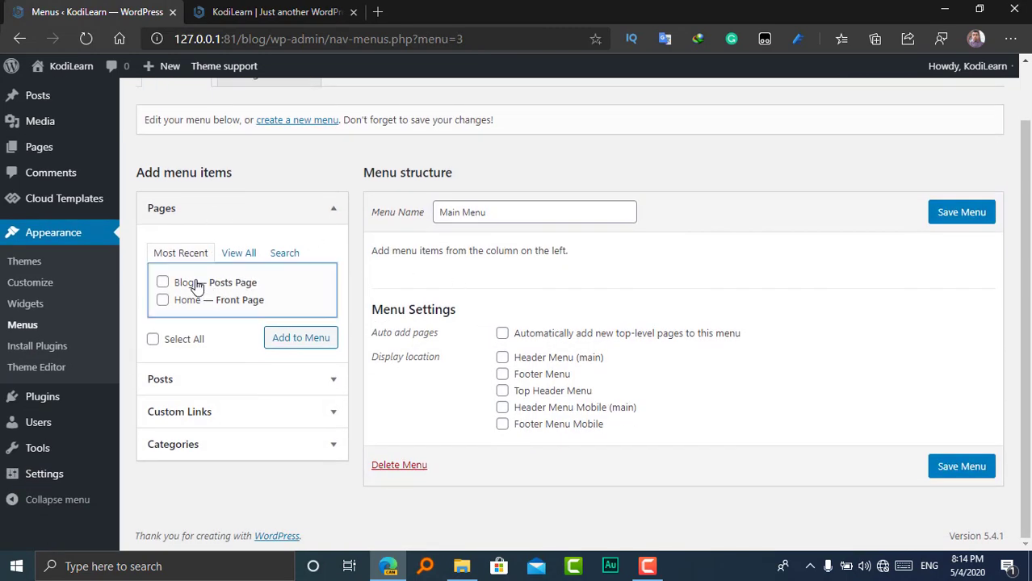
click(196, 287)
click(197, 302)
click(319, 340)
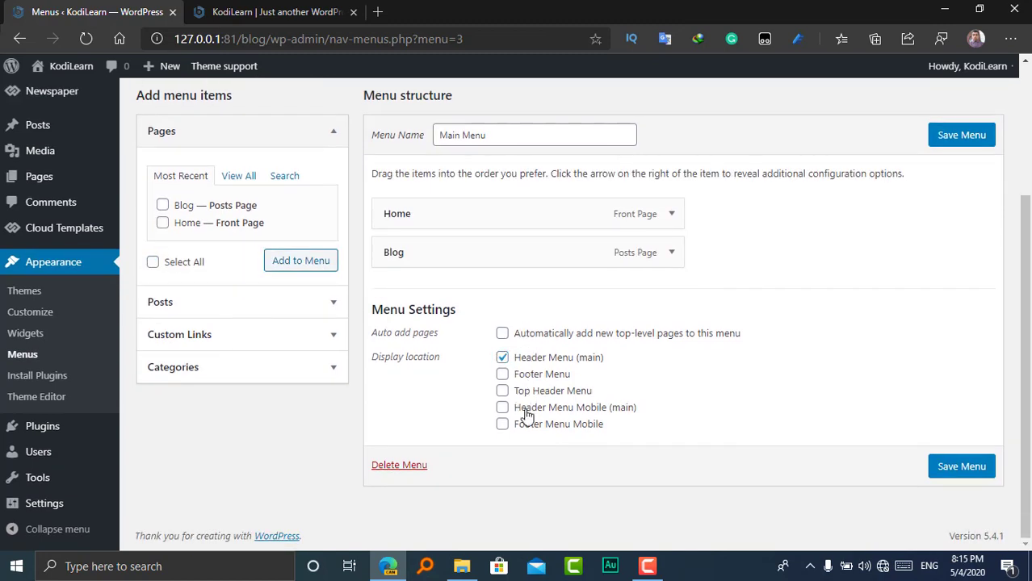
click(959, 467)
Reload the blog's front page and follow the Blog link in its header menu.
click(275, 11)
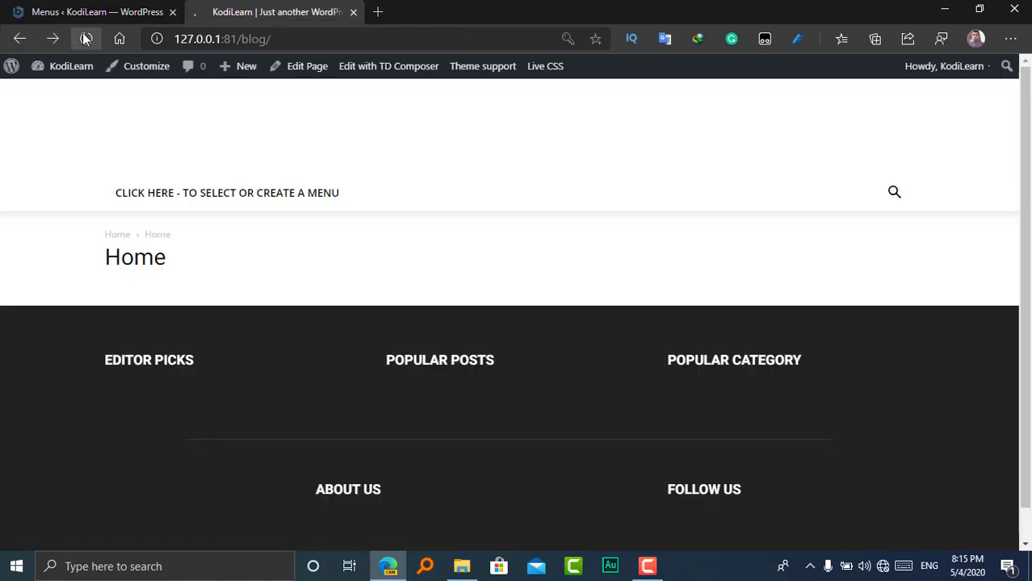
click(86, 39)
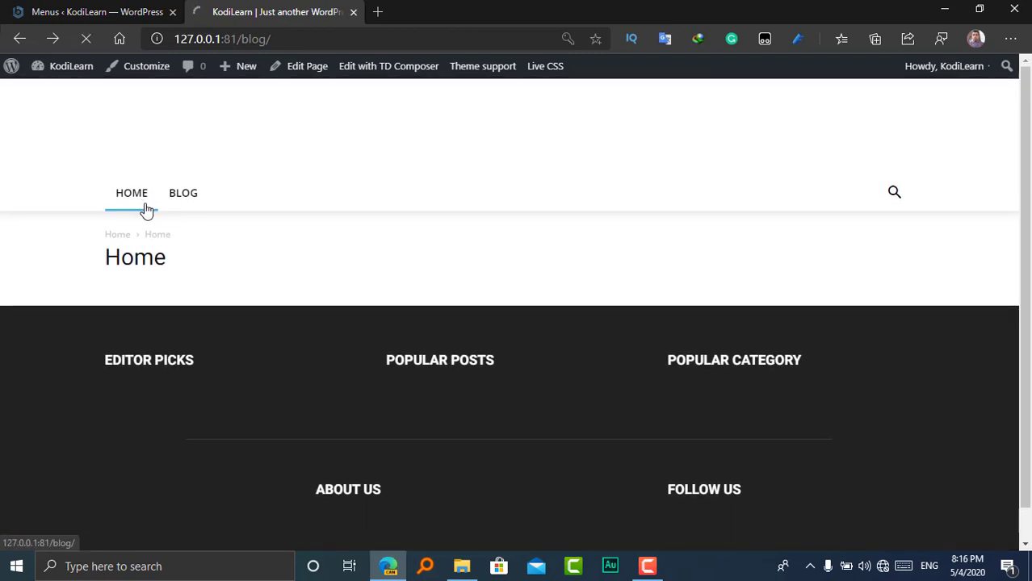
click(183, 202)
Open the Newspaper theme panel from the site admin.
click(113, 8)
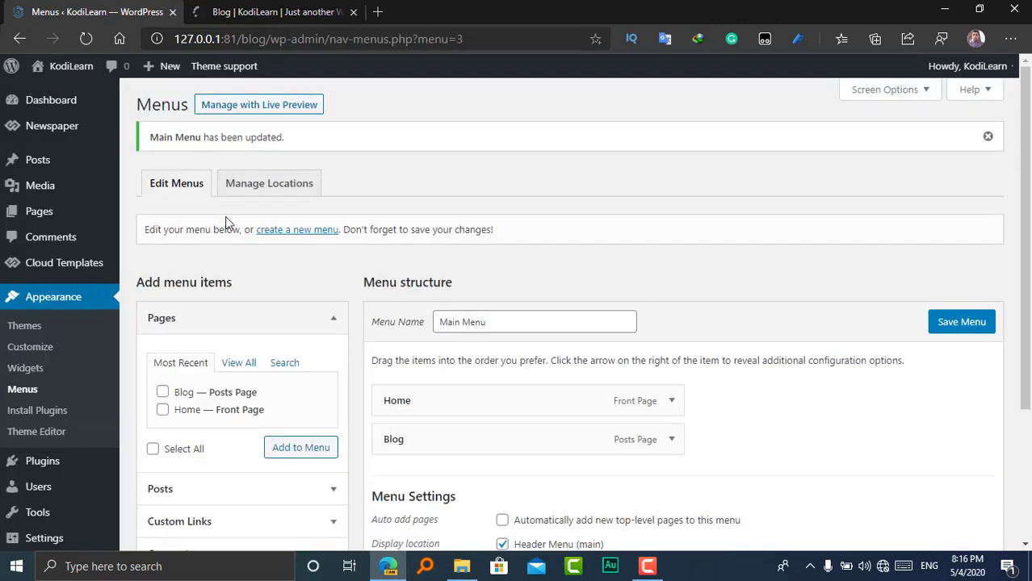
mouse_move(97, 130)
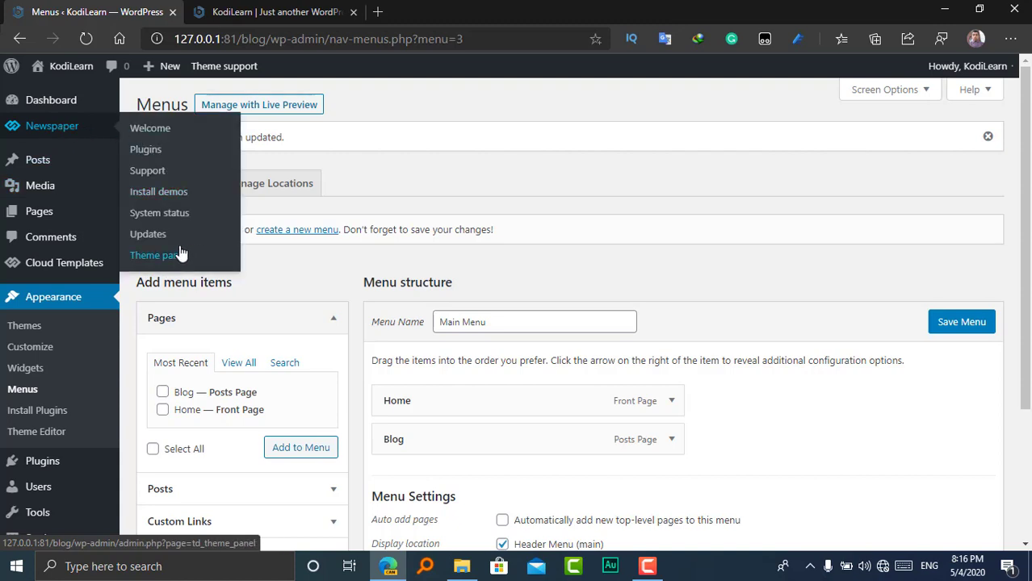
Test opening and closing the search box in the front page's header.
key(ctrl+Tab)
click(894, 194)
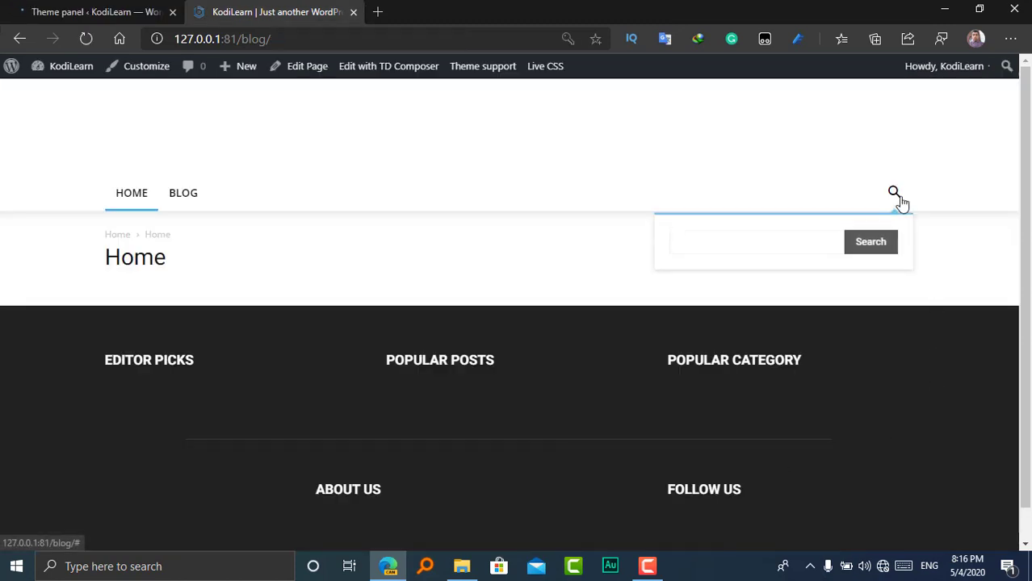
click(898, 199)
click(896, 199)
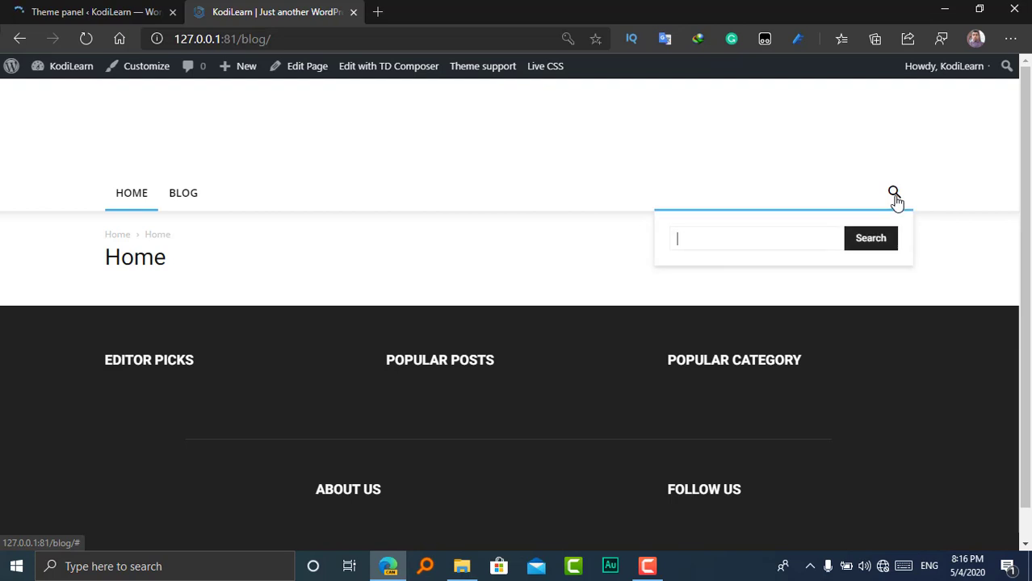
click(892, 196)
click(892, 196)
click(892, 196)
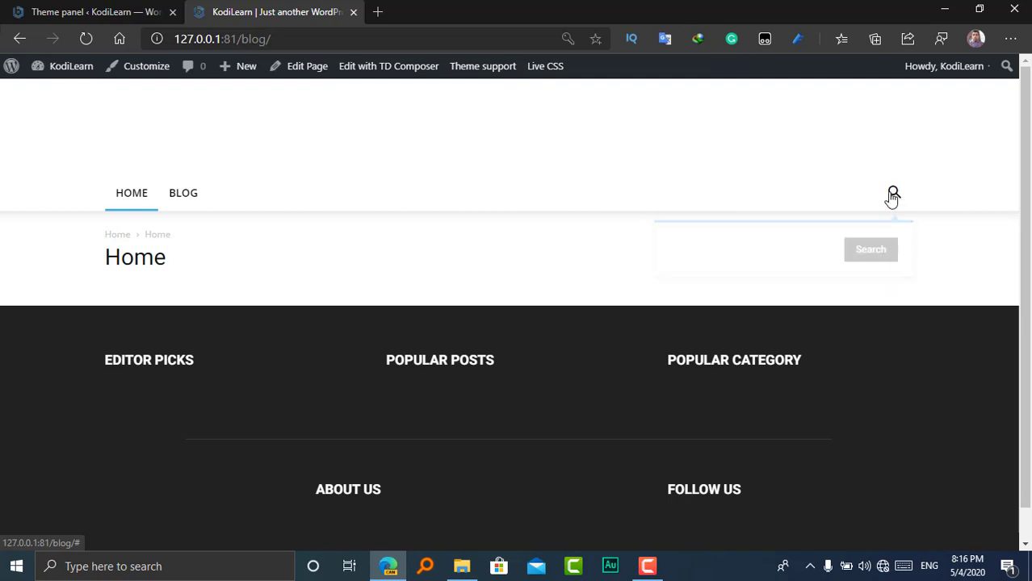
Examine the header style and search position options in the theme panel's header settings, comparing them with the front page.
click(125, 7)
scroll(468, 306, down, 3)
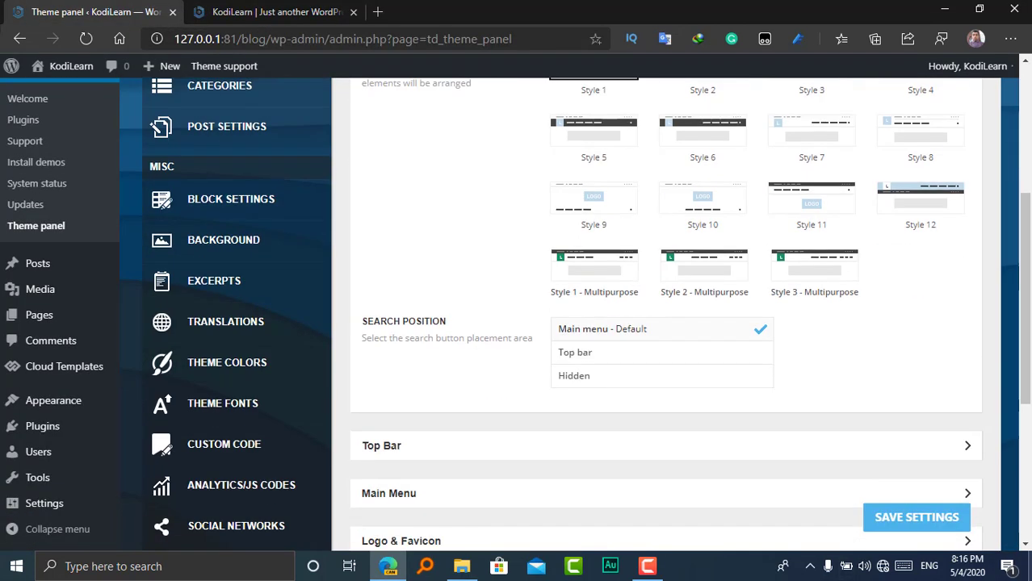
scroll(795, 483, up, 2)
scroll(850, 255, down, 2)
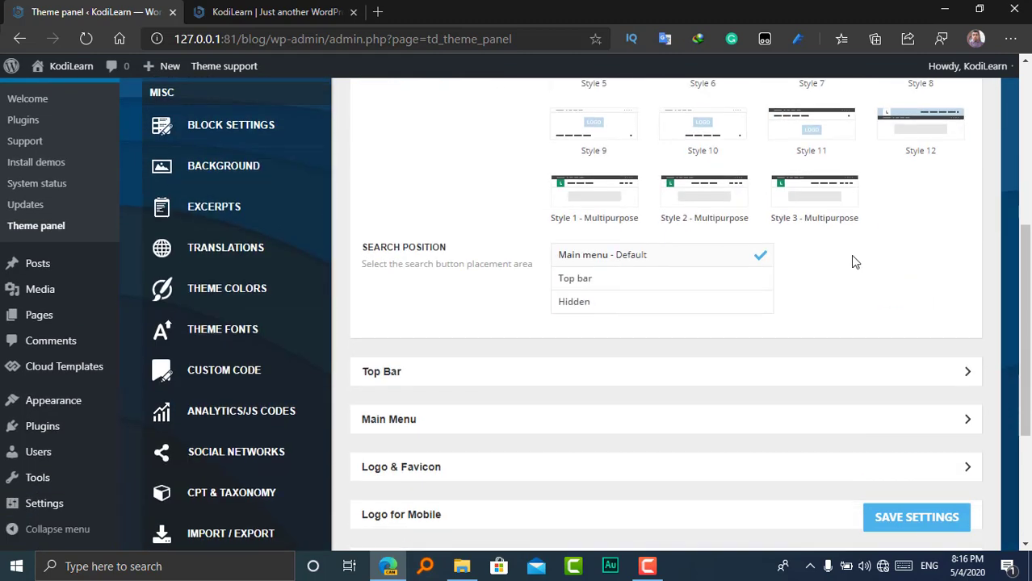
scroll(743, 294, up, 2)
scroll(743, 295, up, 2)
scroll(710, 368, down, 1)
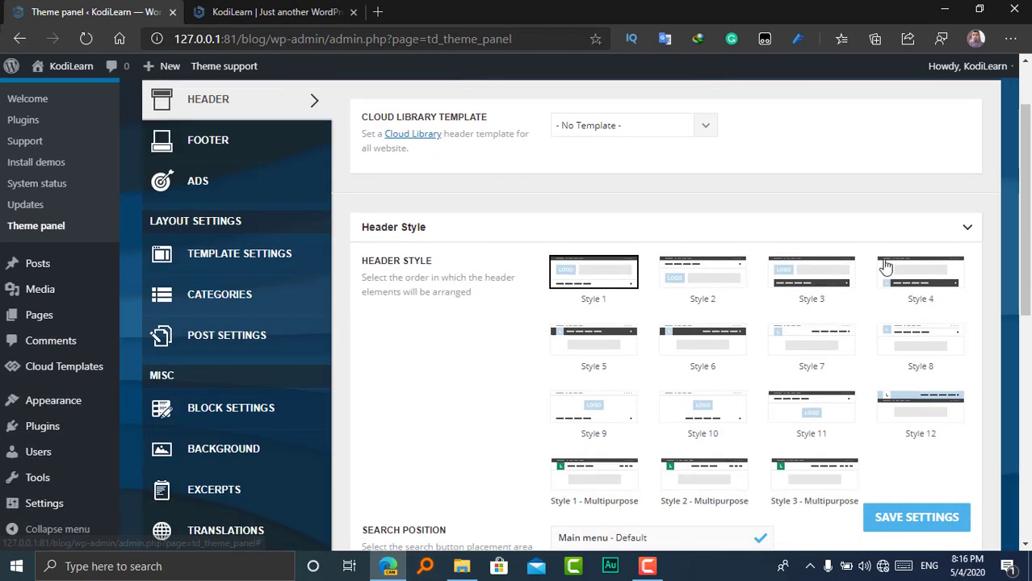
scroll(885, 267, down, 1)
click(275, 11)
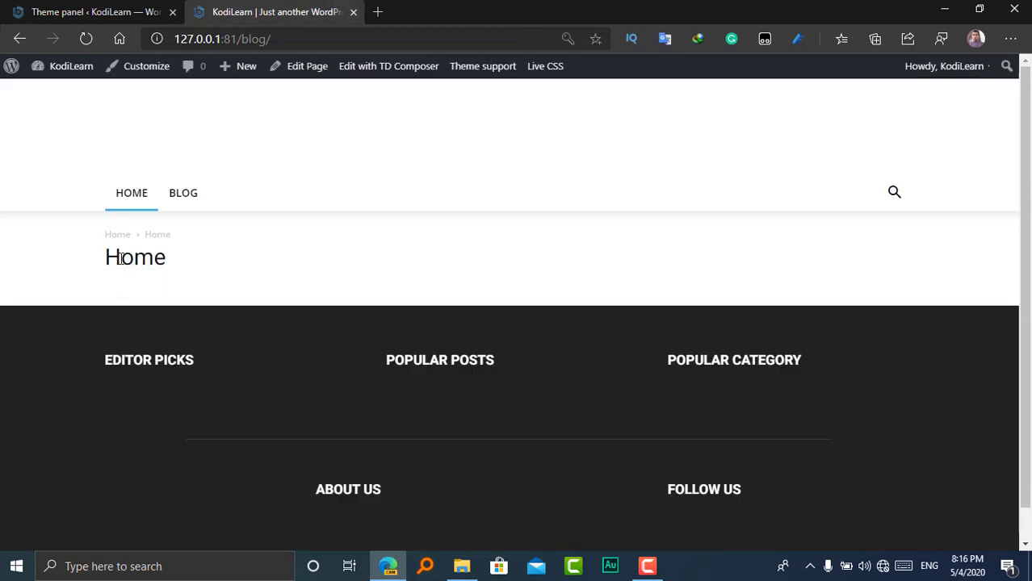
click(97, 11)
scroll(556, 408, down, 3)
scroll(539, 375, up, 2)
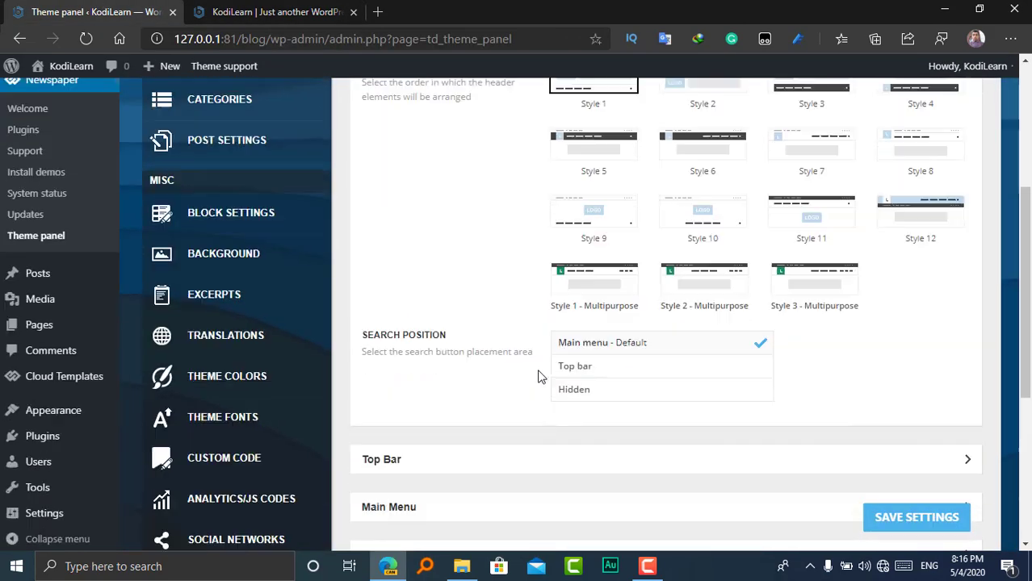
scroll(489, 362, down, 2)
scroll(494, 365, down, 2)
scroll(612, 327, up, 2)
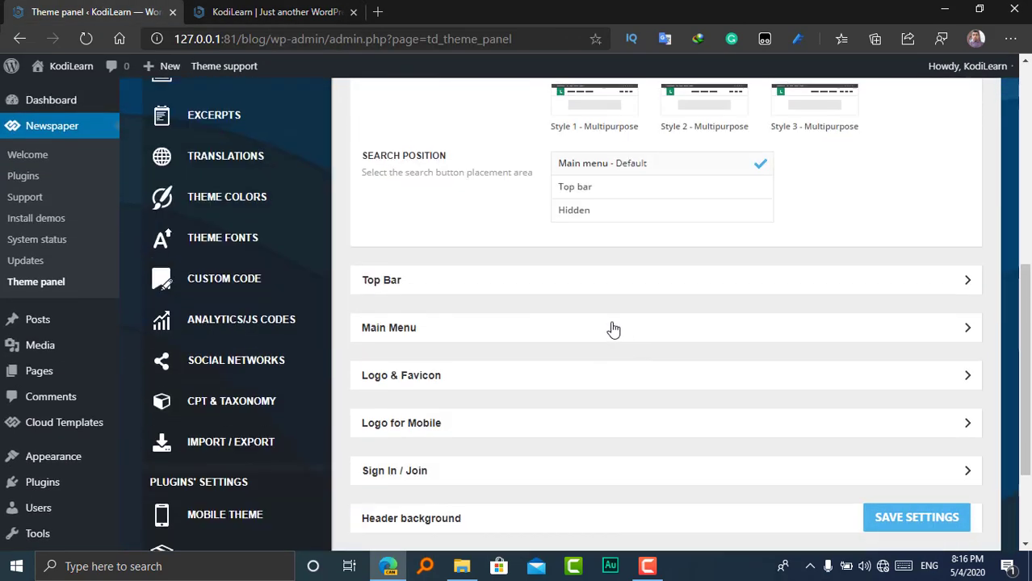
In the header's Top Bar settings, select Main Menu as the top menu.
click(498, 282)
scroll(578, 244, down, 2)
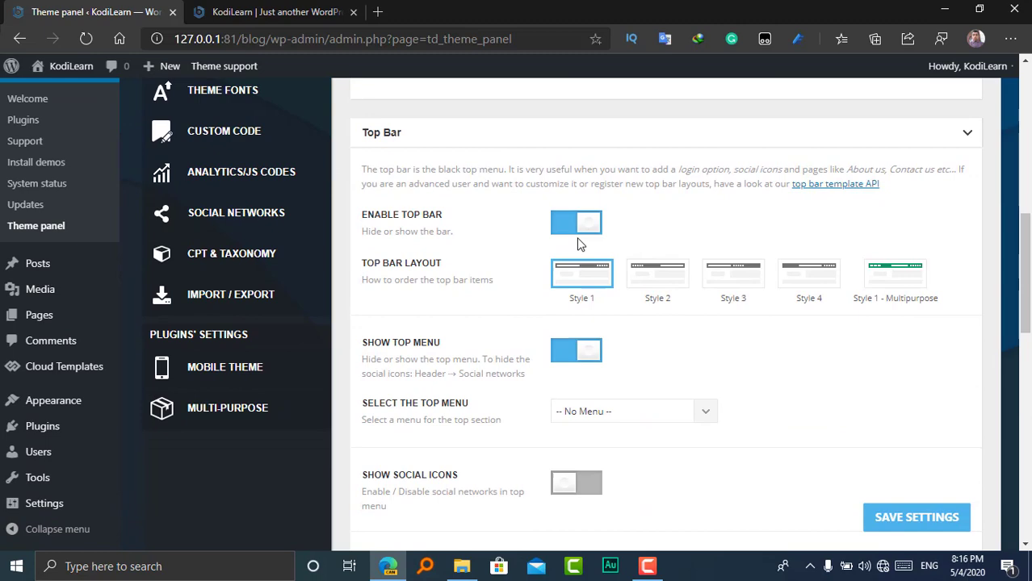
click(296, 10)
click(50, 7)
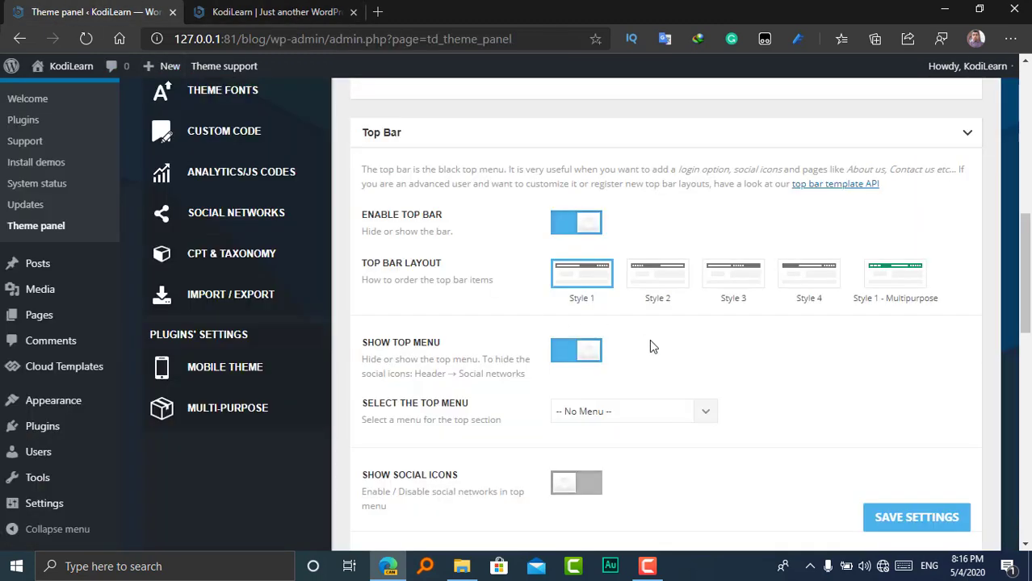
scroll(653, 344, down, 1)
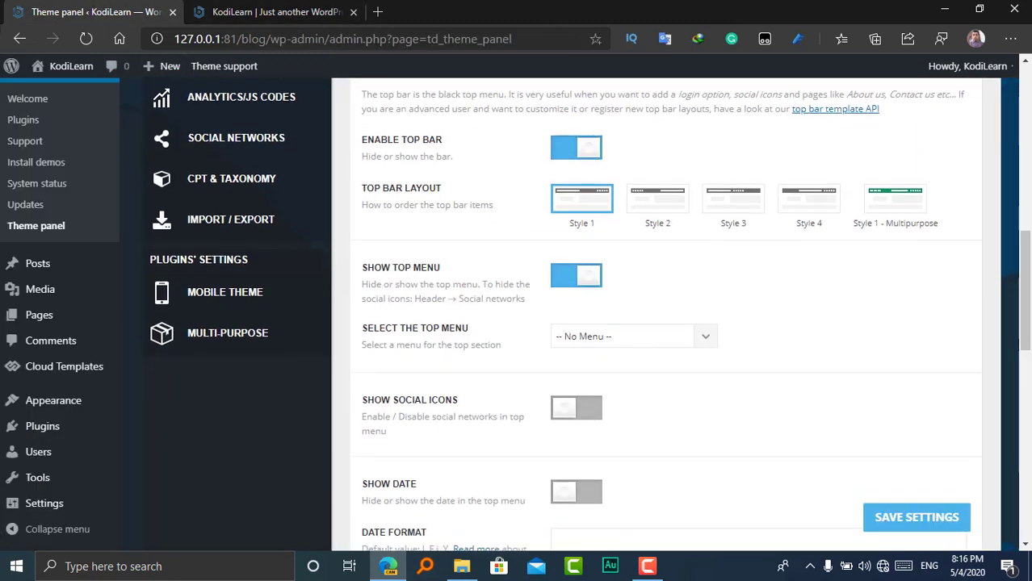
click(604, 345)
click(581, 357)
scroll(518, 338, down, 1)
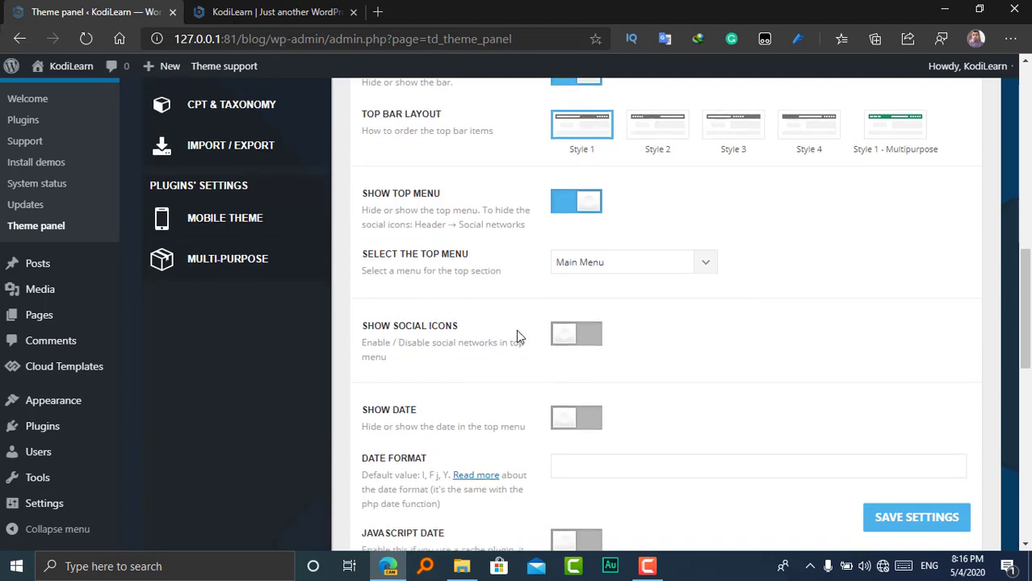
Enable the social icons and the date in the top bar, and save the theme settings.
click(578, 332)
scroll(666, 292, down, 2)
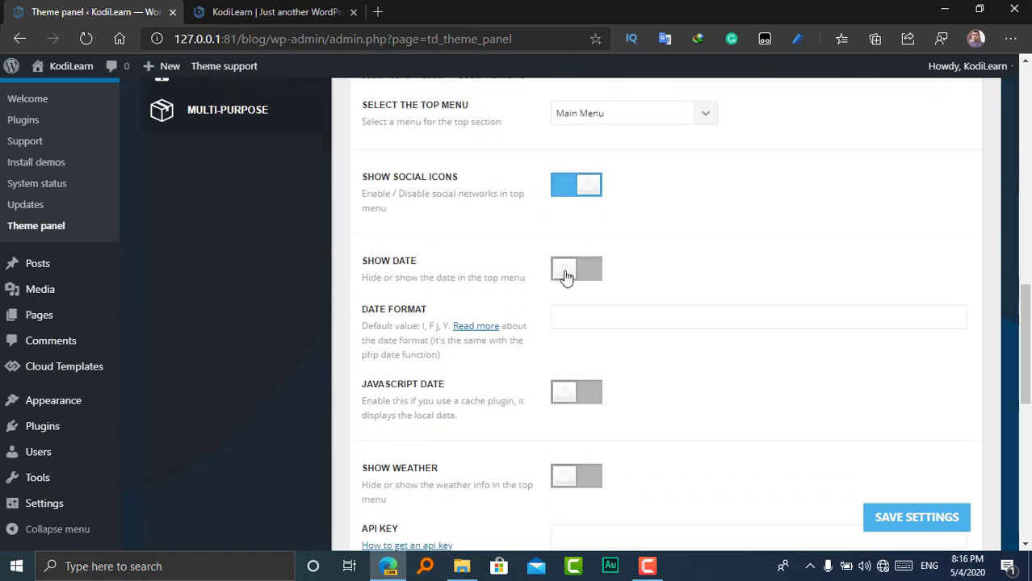
click(587, 270)
scroll(678, 331, down, 2)
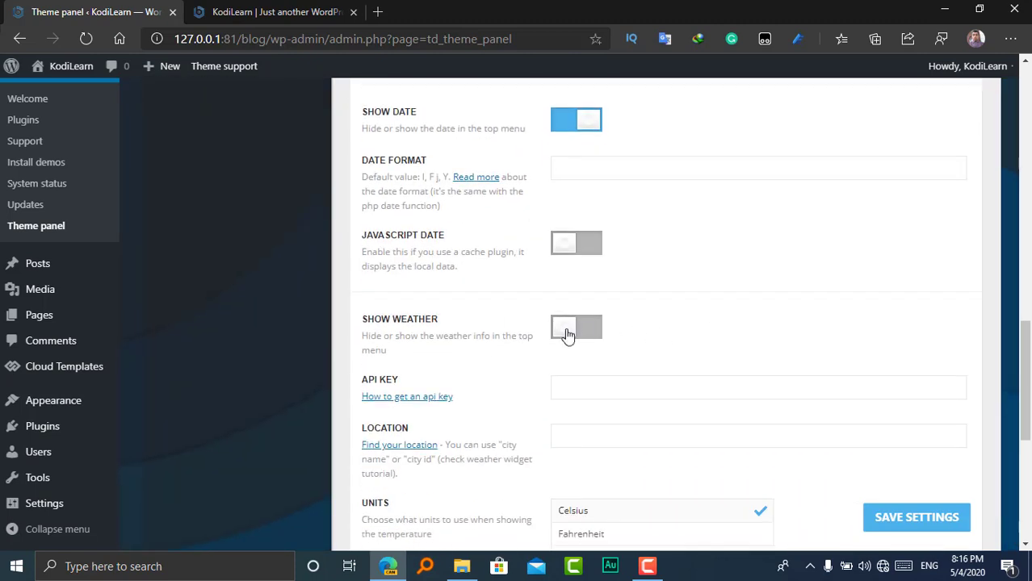
scroll(576, 428, down, 4)
scroll(594, 316, up, 10)
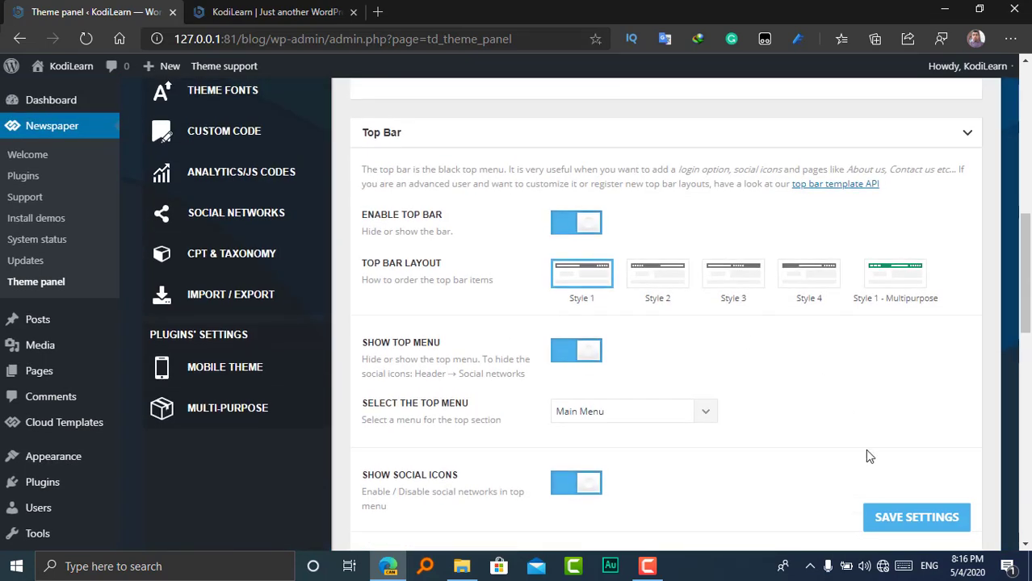
click(925, 529)
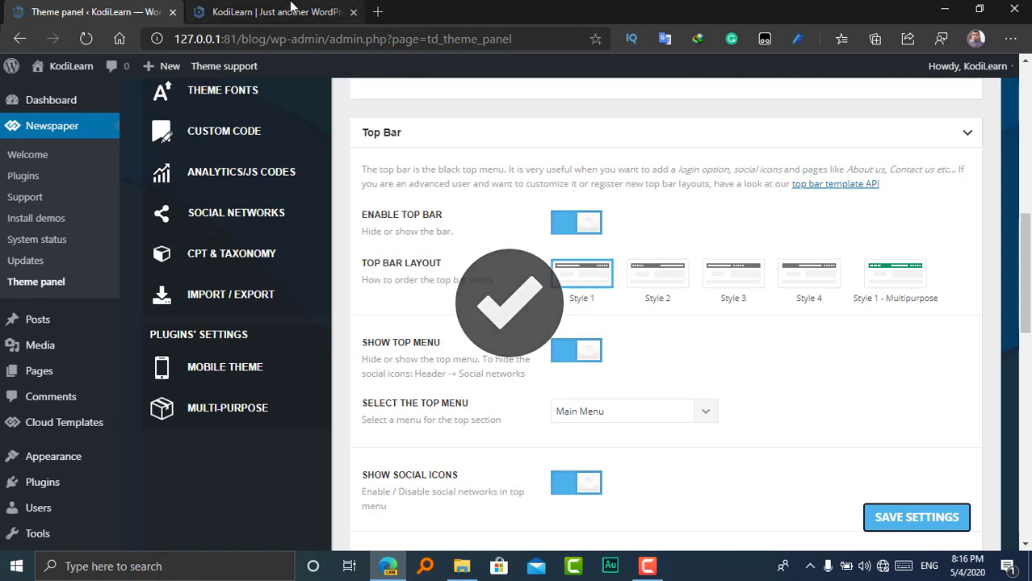
Reload the blog's front page and check the date and menu links in its top bar.
click(270, 12)
click(87, 43)
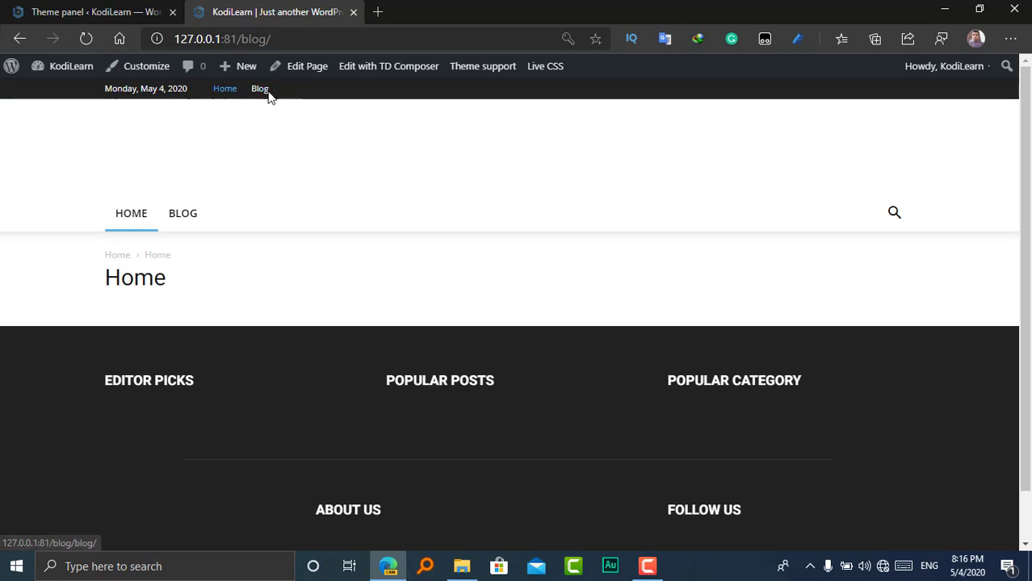
drag(106, 91, 296, 97)
click(333, 95)
Turn off Show Top Menu in the Top Bar settings and save the theme settings.
click(138, 11)
scroll(563, 286, down, 1)
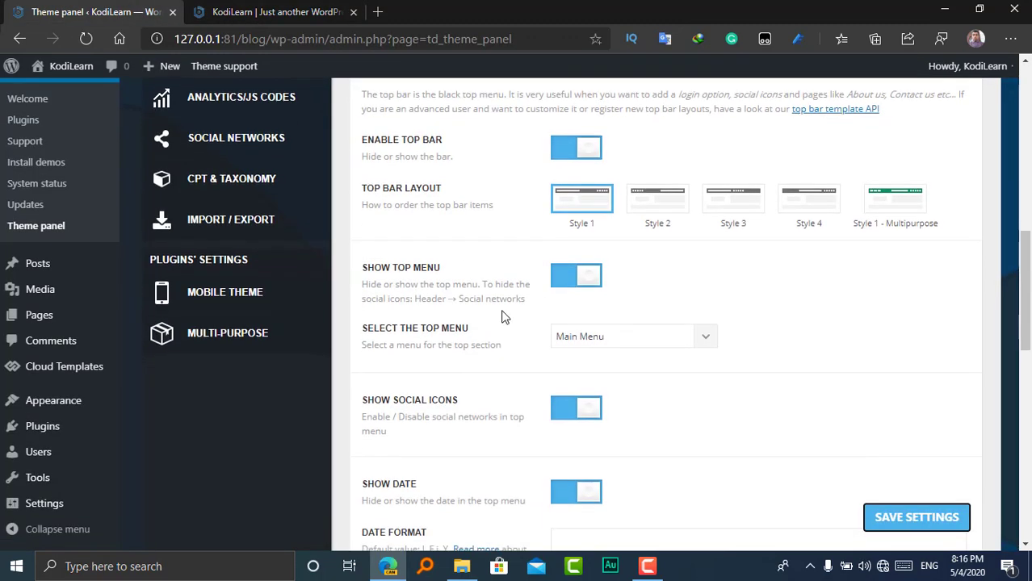
click(557, 278)
click(947, 519)
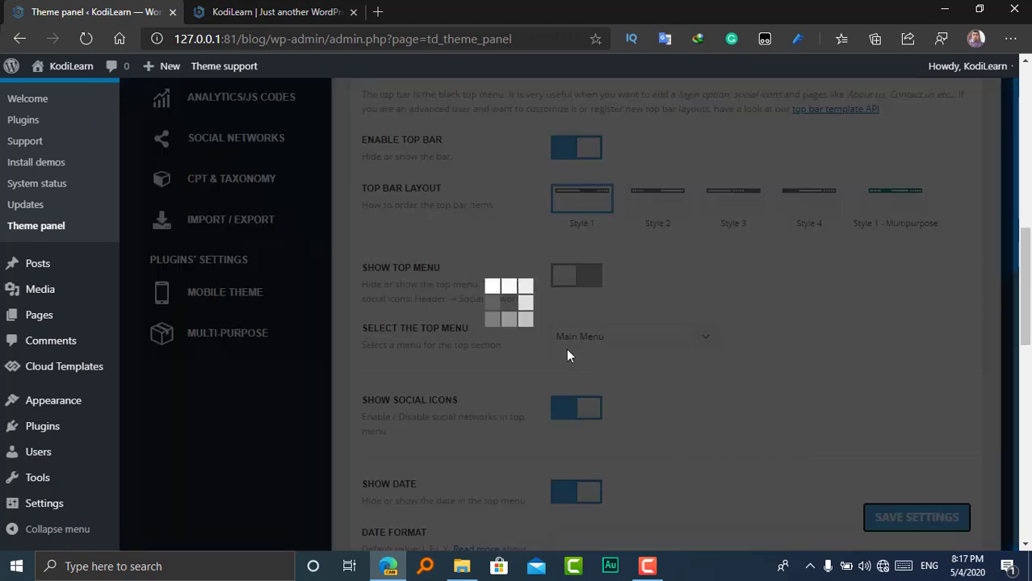
click(275, 11)
click(97, 12)
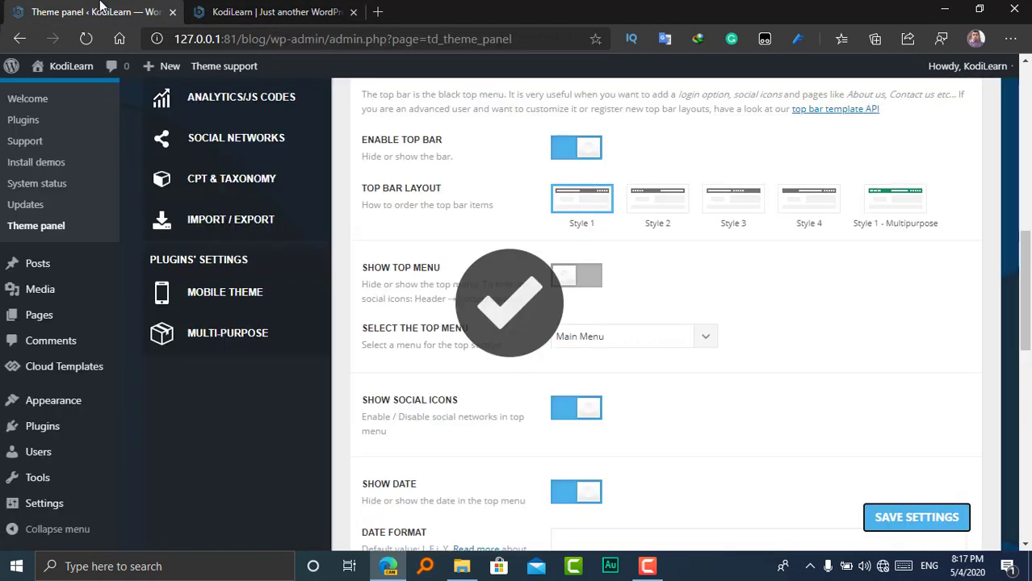
Review the header's Main Menu settings and try switching on Show Social Icons for the main menu.
scroll(587, 300, up, 4)
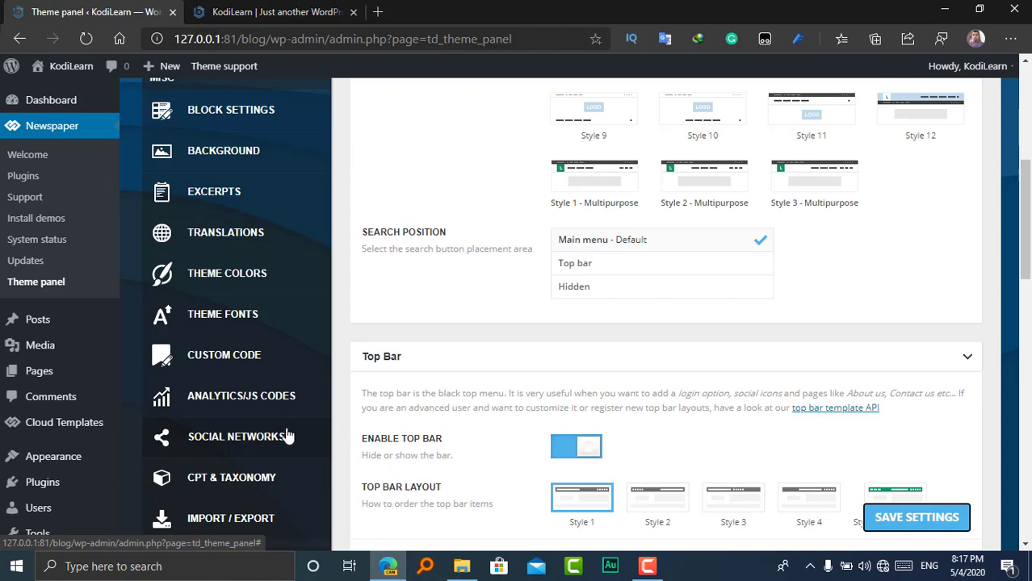
scroll(518, 450, down, 10)
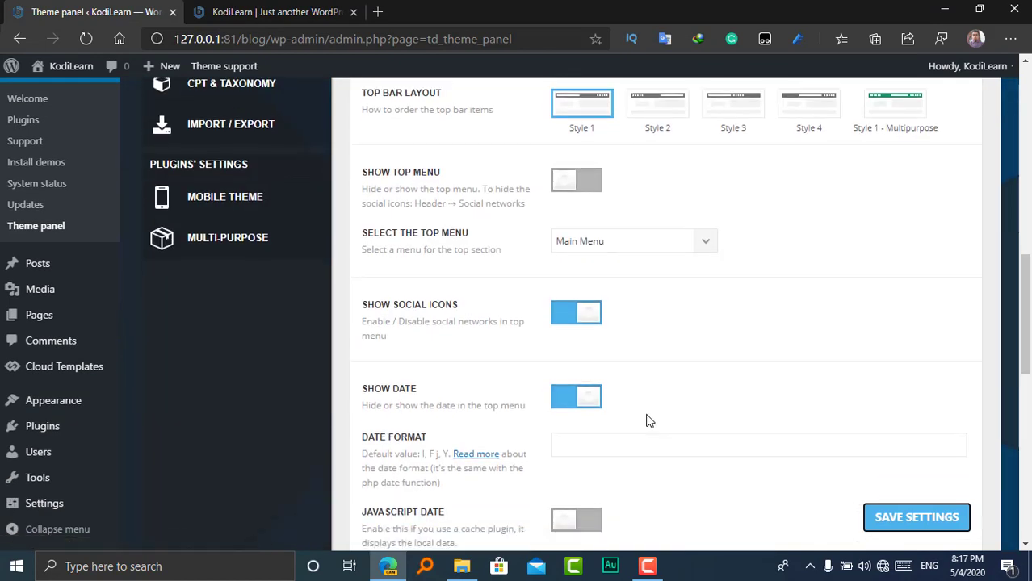
scroll(565, 460, down, 4)
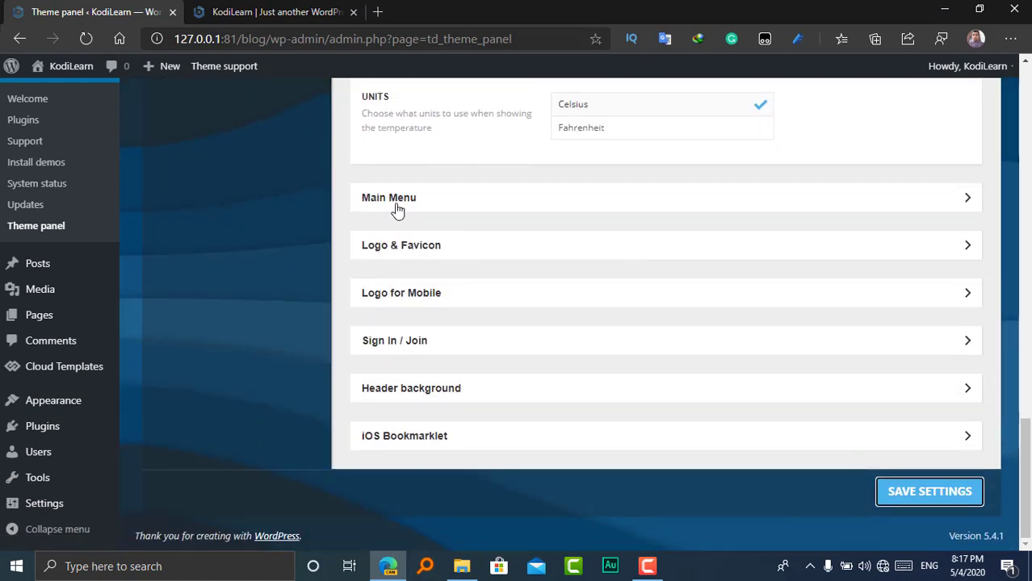
click(460, 201)
scroll(624, 257, down, 4)
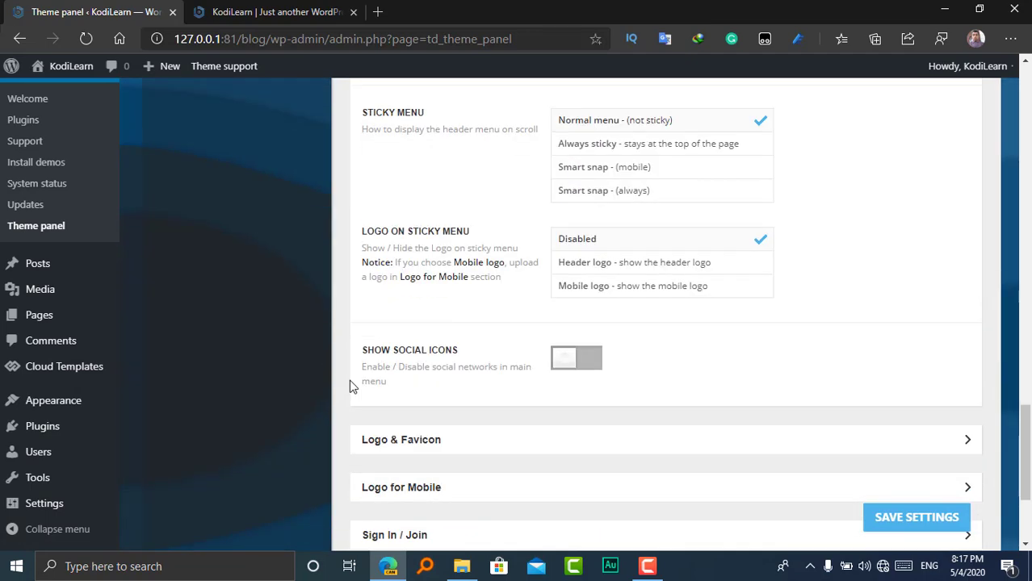
scroll(609, 362, up, 1)
click(565, 433)
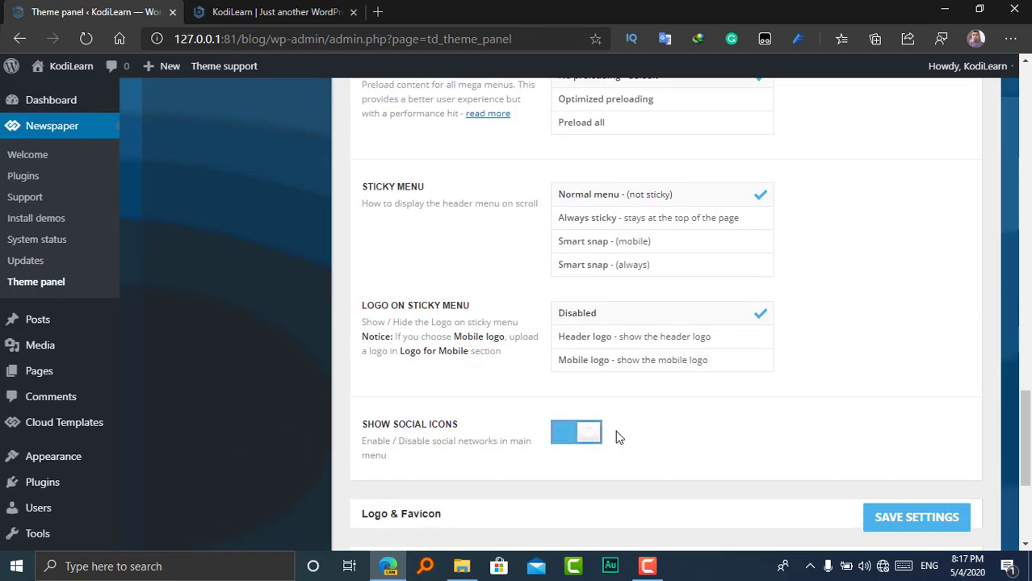
scroll(675, 395, up, 2)
scroll(662, 394, down, 4)
In the Logo & Favicon settings, upload the dark logo image from the New Volume (D:) drive for the header logo.
click(469, 370)
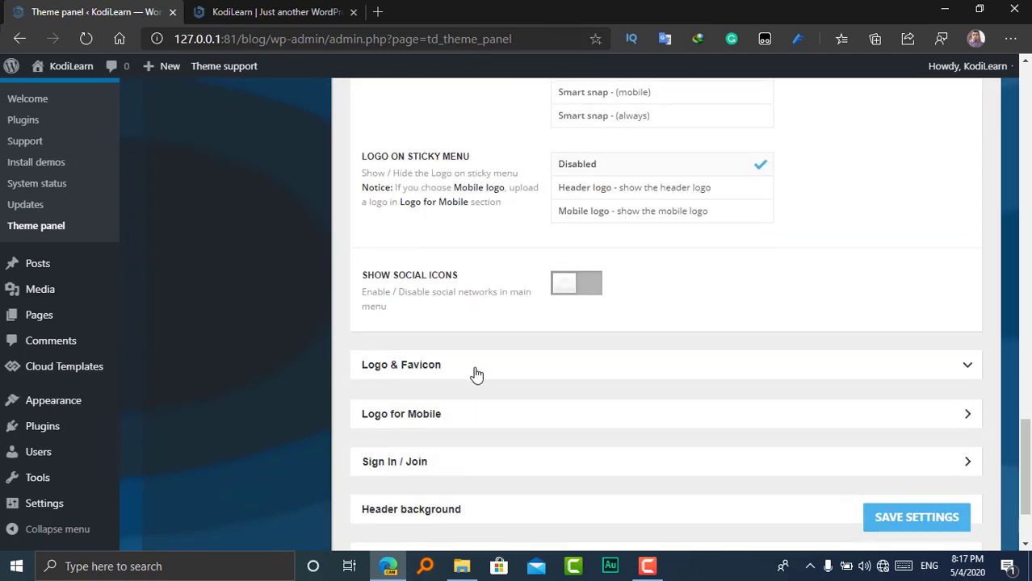
scroll(592, 355, down, 4)
scroll(646, 202, up, 1)
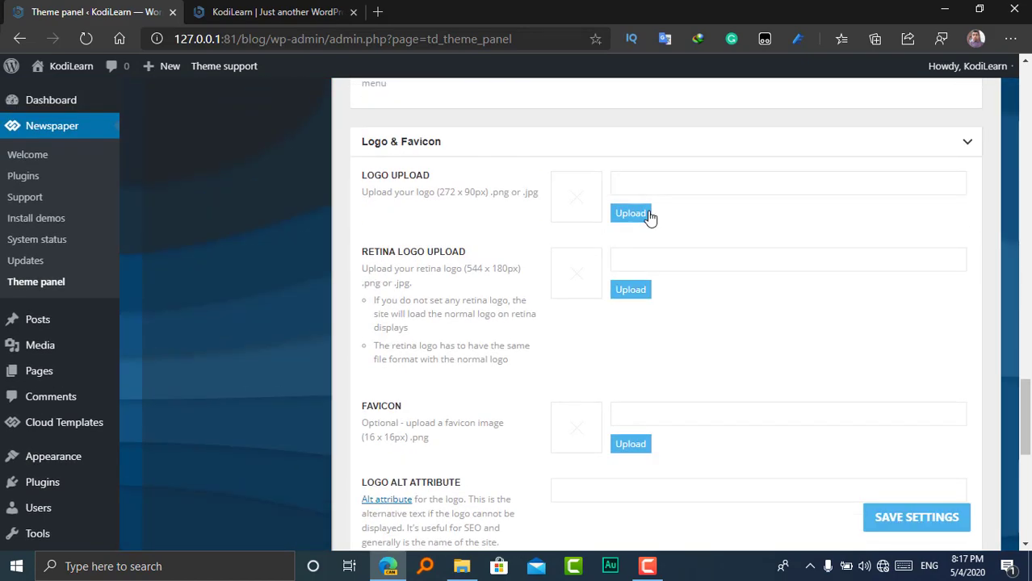
click(648, 215)
click(616, 335)
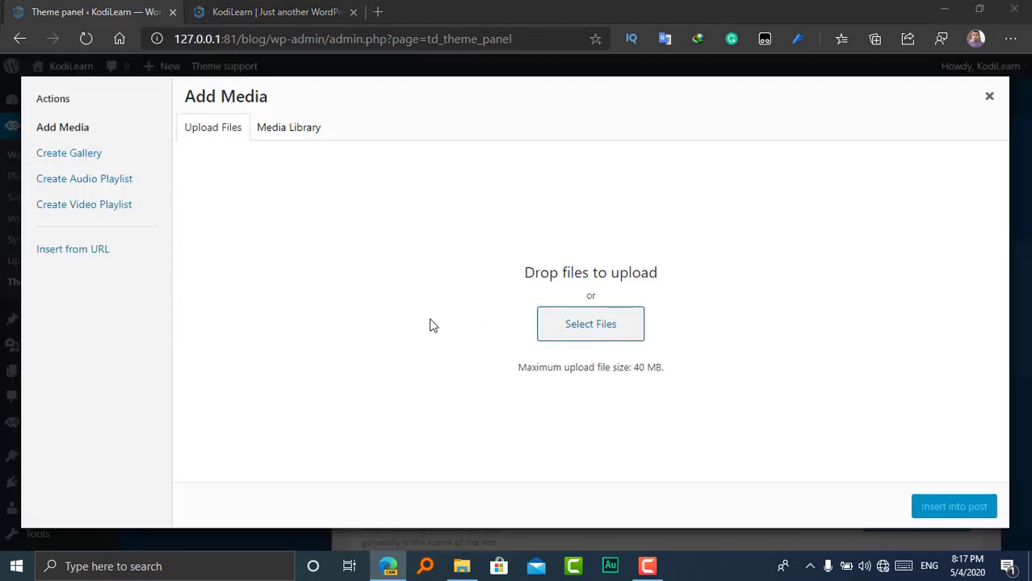
scroll(37, 262, down, 2)
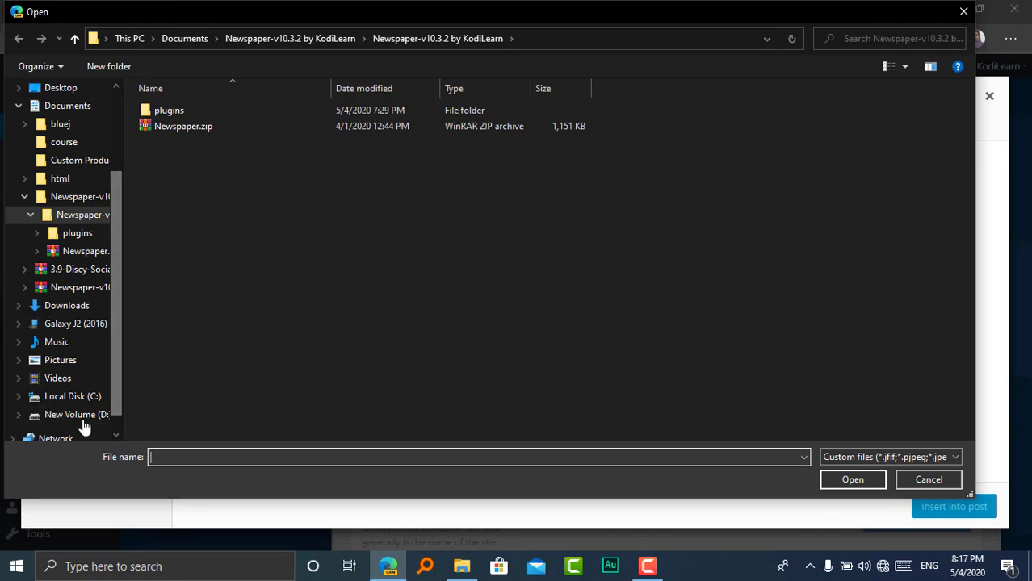
click(77, 414)
scroll(194, 270, down, 1)
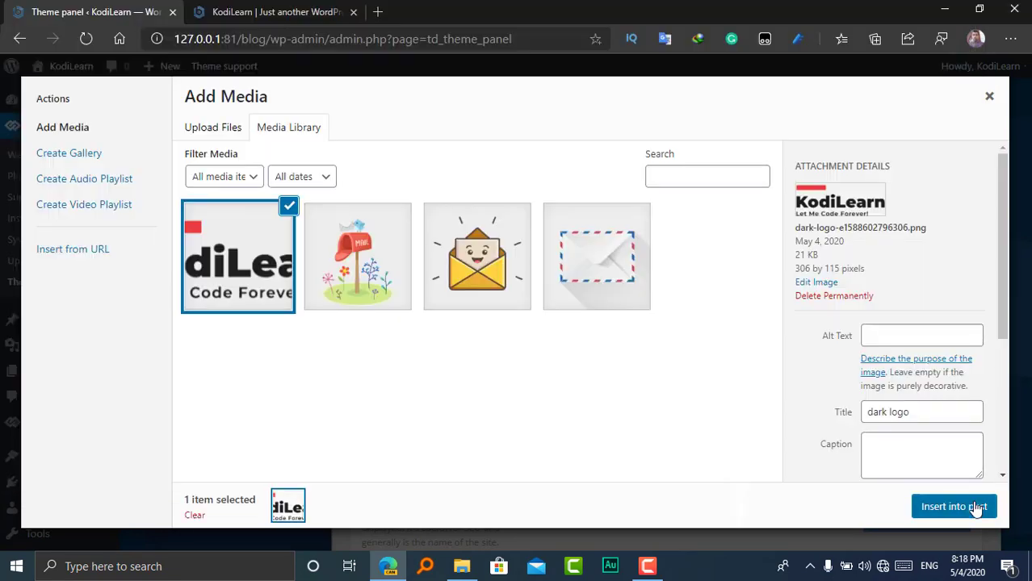
Insert the dark logo image as the header logo and save the theme settings.
click(978, 507)
scroll(733, 243, down, 1)
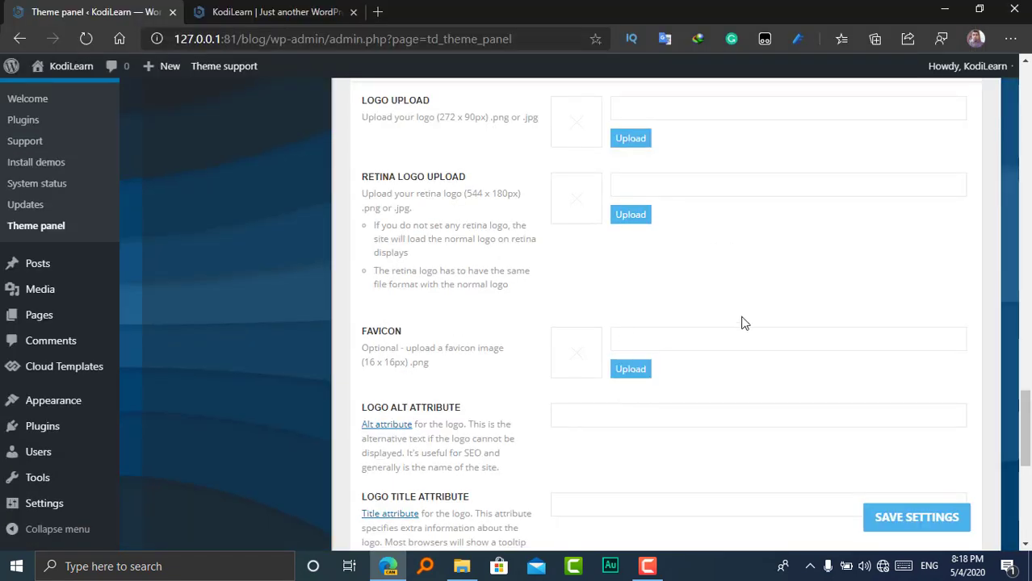
scroll(617, 305, down, 1)
click(926, 519)
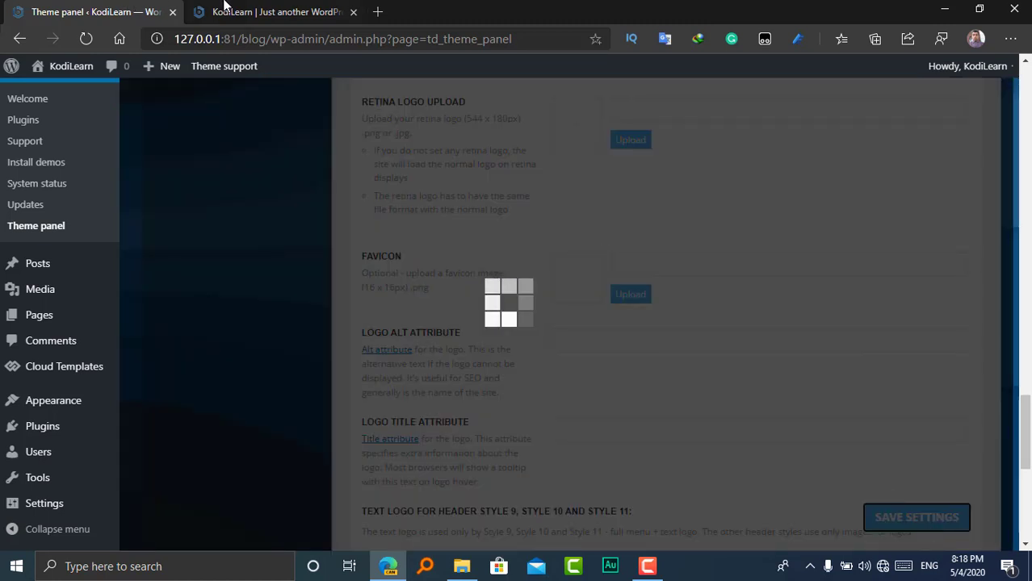
Check how the logo looks in the header and footer of the blog's front page.
click(266, 11)
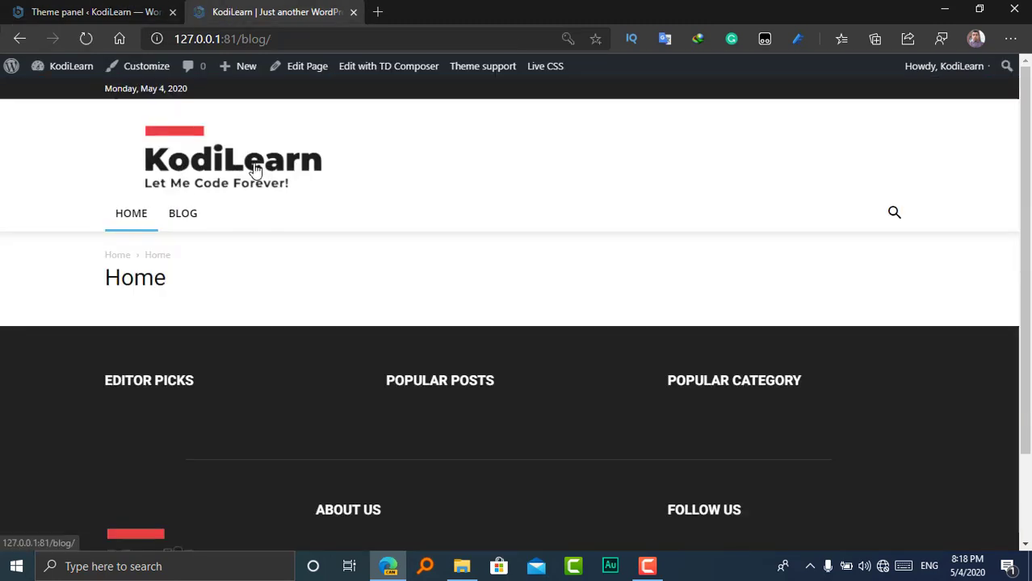
scroll(286, 364, down, 1)
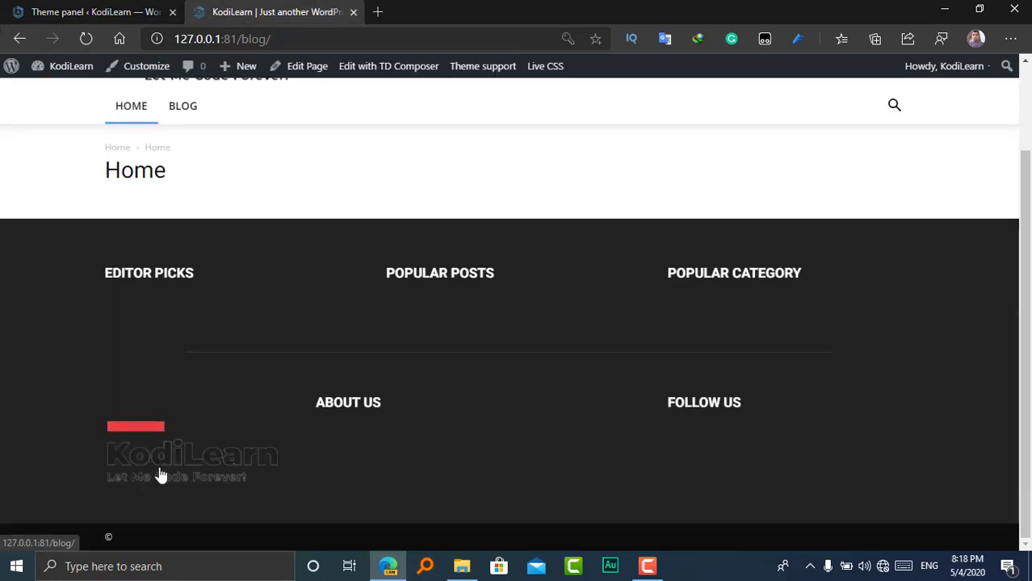
scroll(221, 292, up, 1)
scroll(143, 306, down, 1)
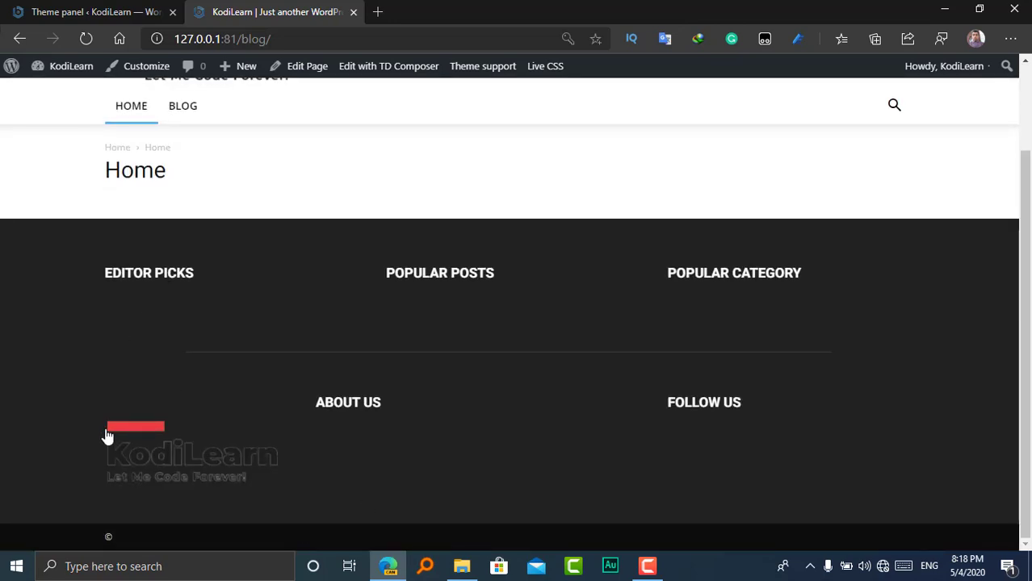
scroll(249, 314, up, 1)
scroll(89, 403, down, 1)
Return to the theme panel, examine the favicon and text logo options, and check the icon on the front page's browser tab.
key(ctrl+Tab)
scroll(613, 407, down, 2)
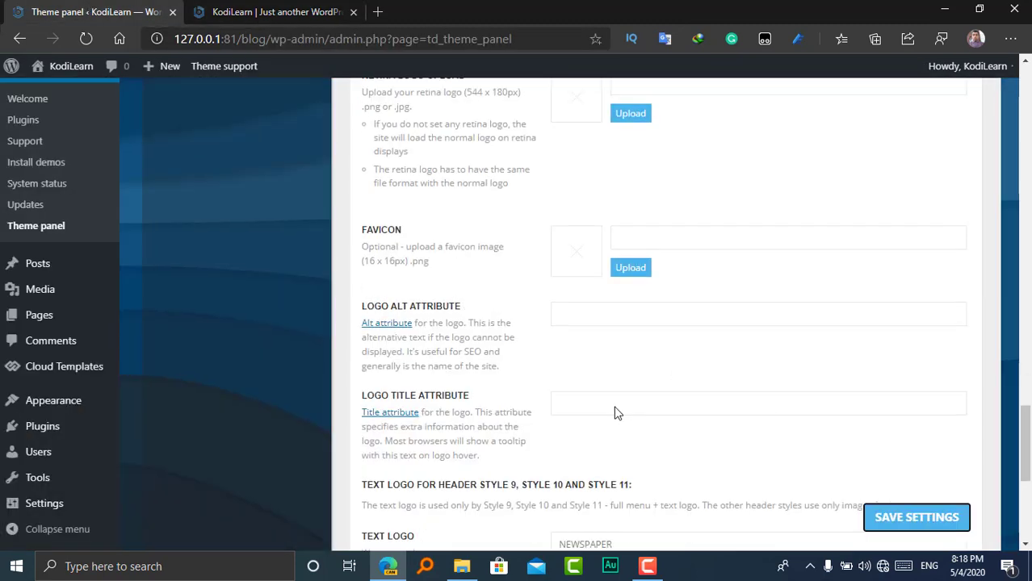
scroll(592, 339, up, 1)
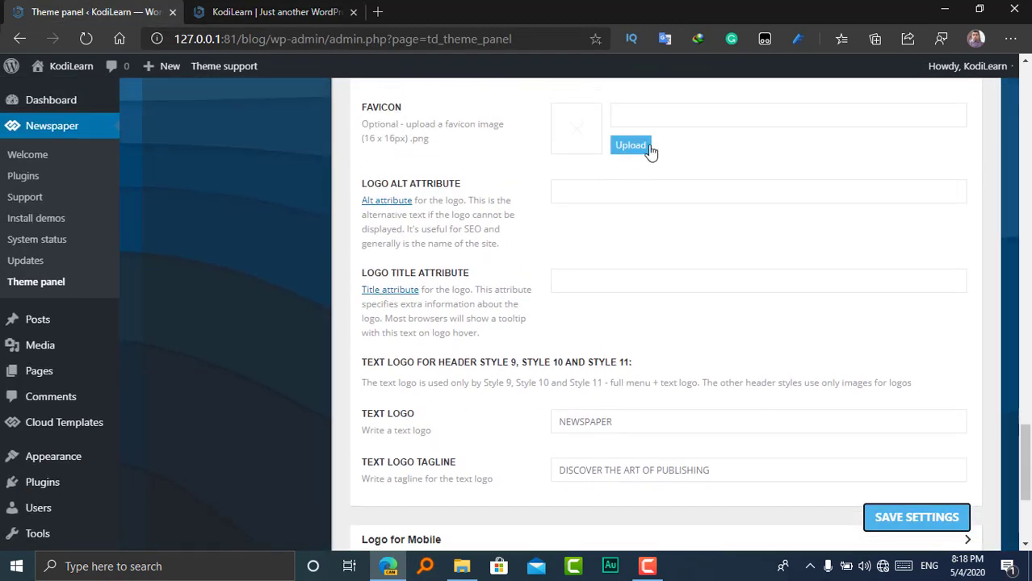
click(293, 8)
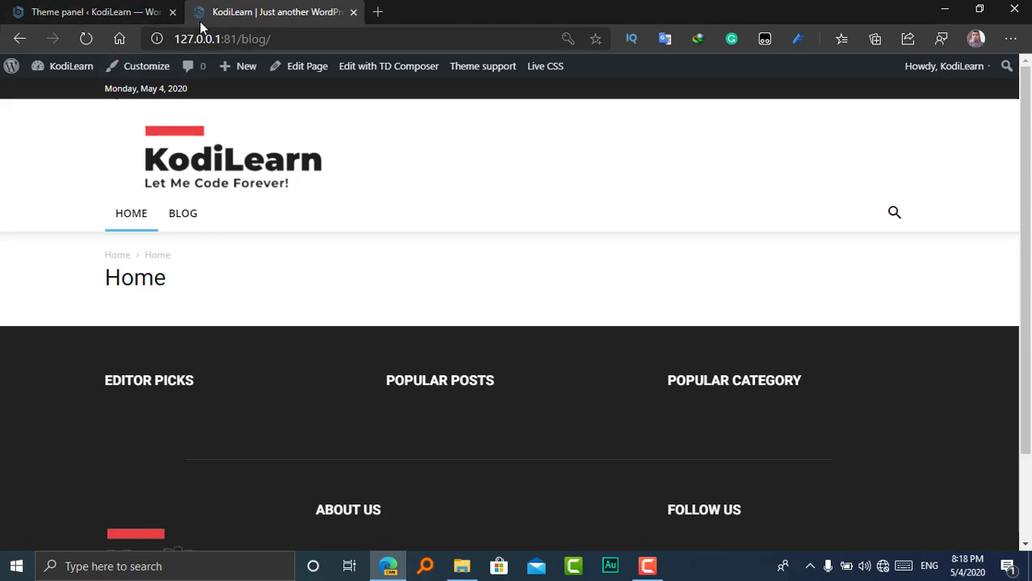
click(146, 9)
scroll(517, 420, down, 1)
scroll(641, 307, up, 20)
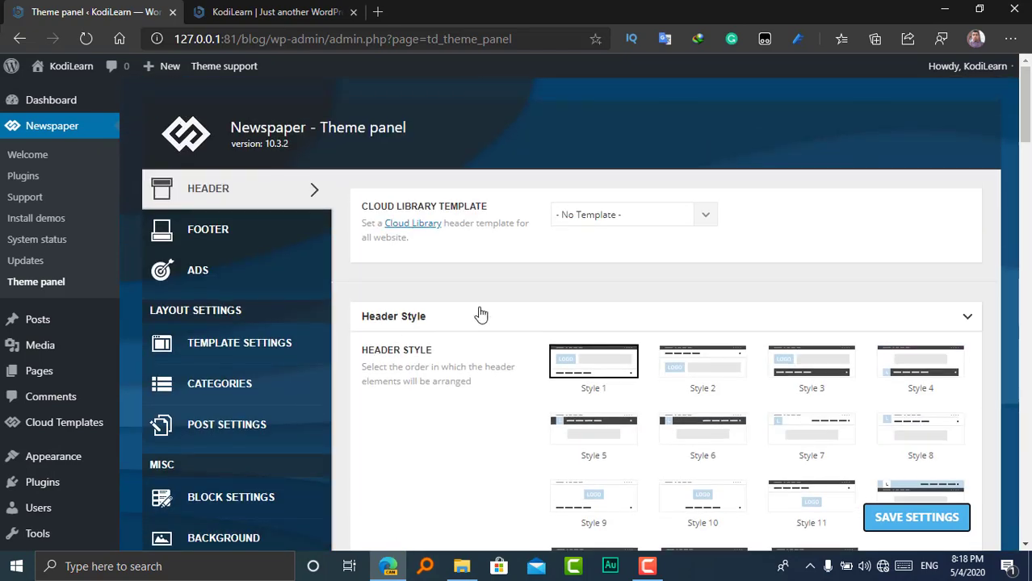
scroll(431, 364, down, 8)
scroll(340, 350, up, 5)
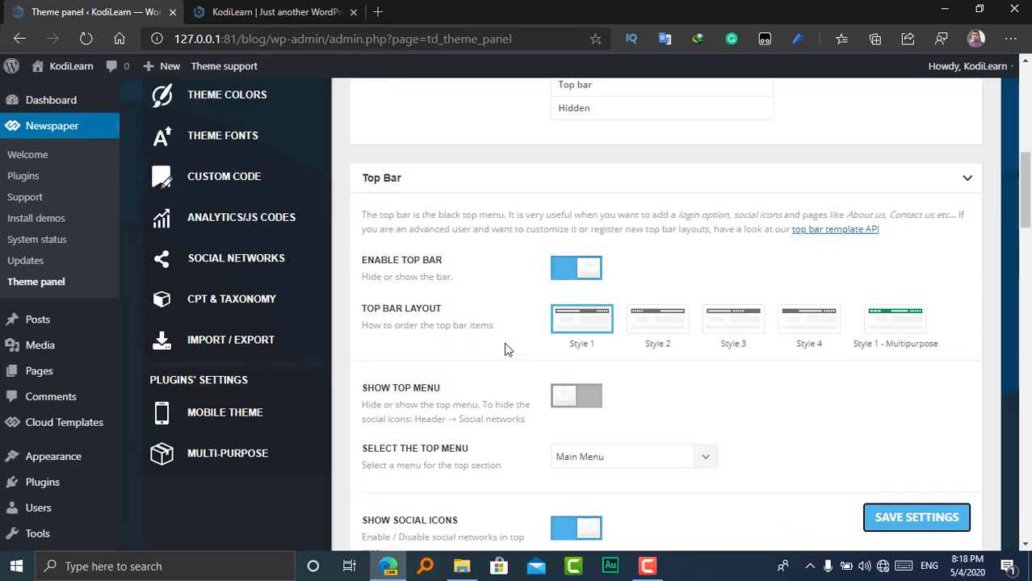
scroll(338, 378, up, 3)
scroll(425, 314, up, 2)
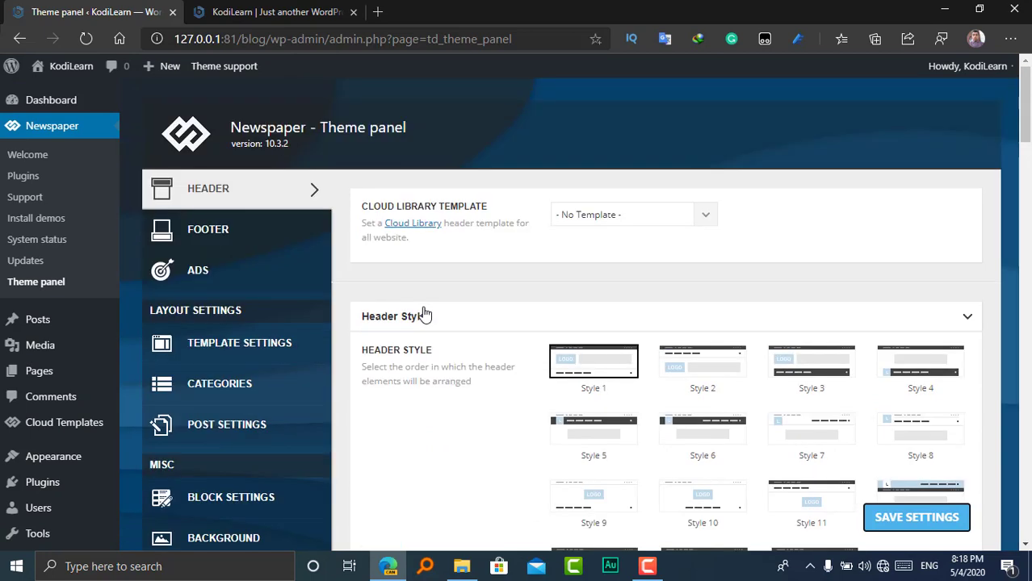
mouse_move(235, 116)
mouse_down()
mouse_move(329, 135)
mouse_move(421, 121)
mouse_move(245, 125)
mouse_up()
click(420, 121)
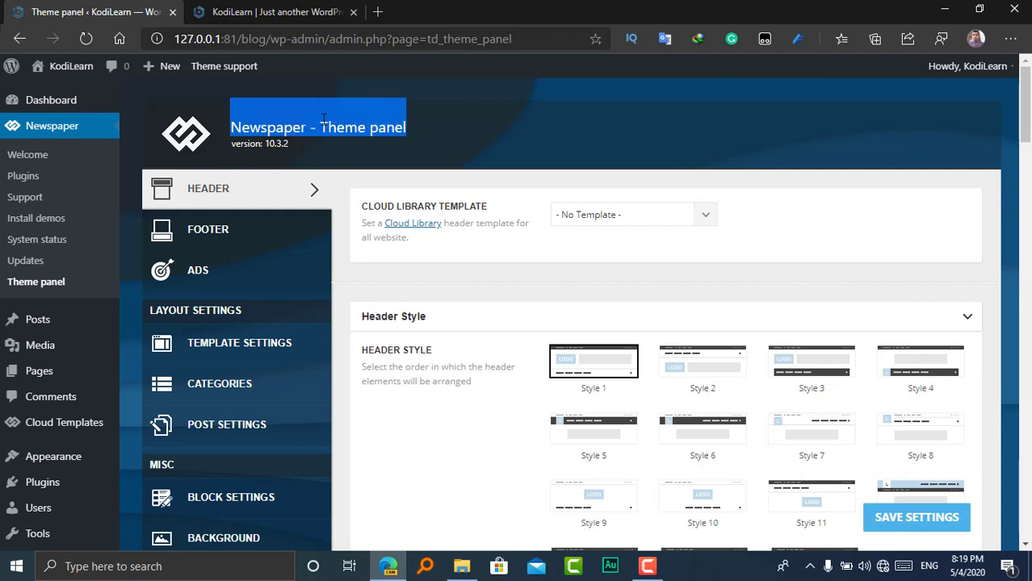
click(396, 117)
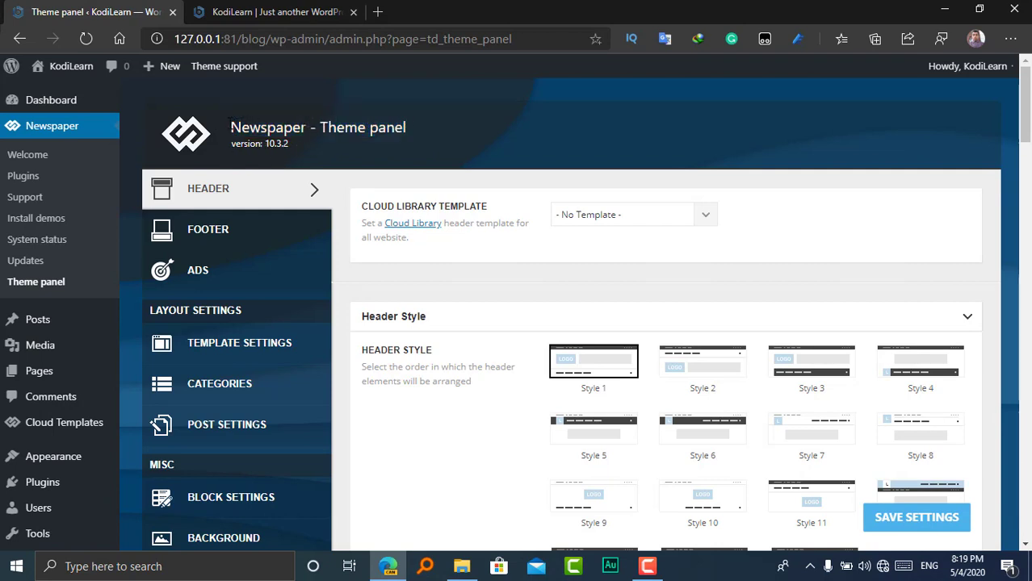
drag(229, 121, 412, 127)
click(540, 117)
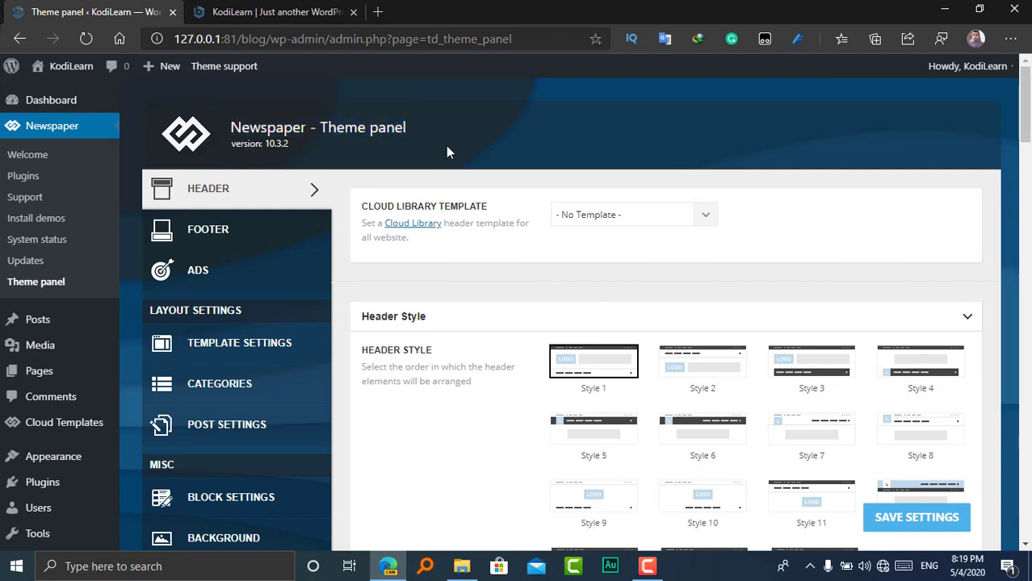